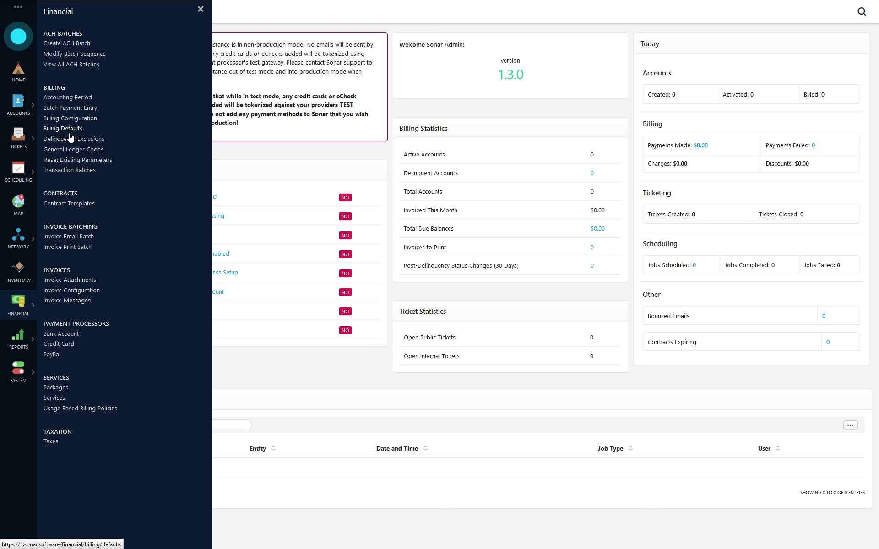
# In the billing configuration, enable generating an invoice on initial activation and automatically emailing that invoice to the customer
pyautogui.click(81, 118)
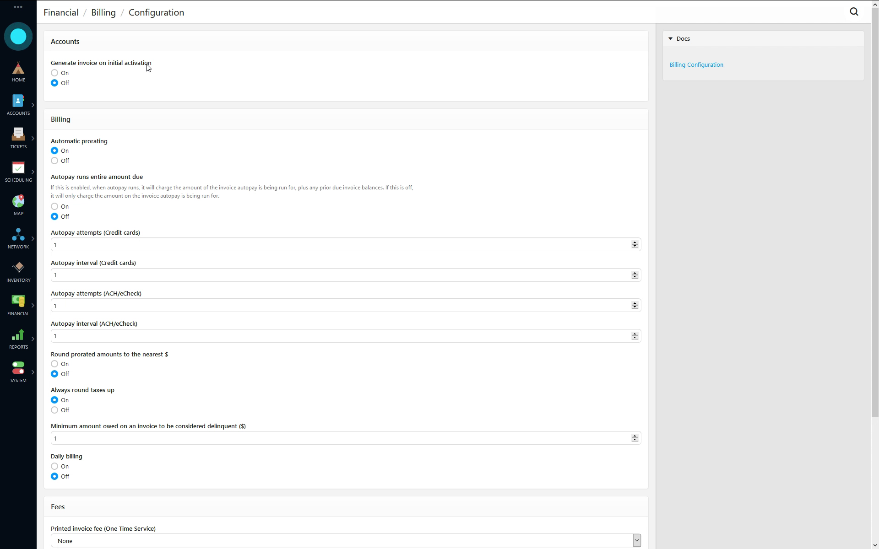
pyautogui.click(65, 74)
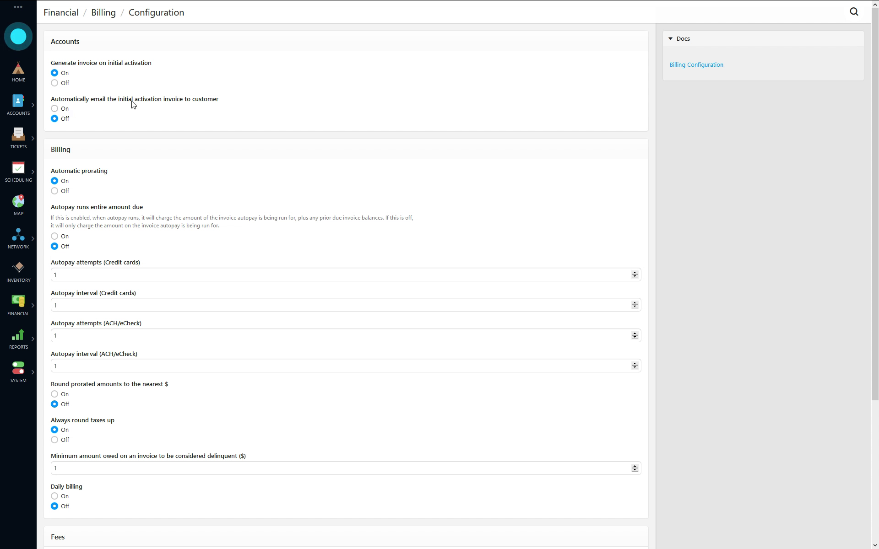
pyautogui.click(64, 111)
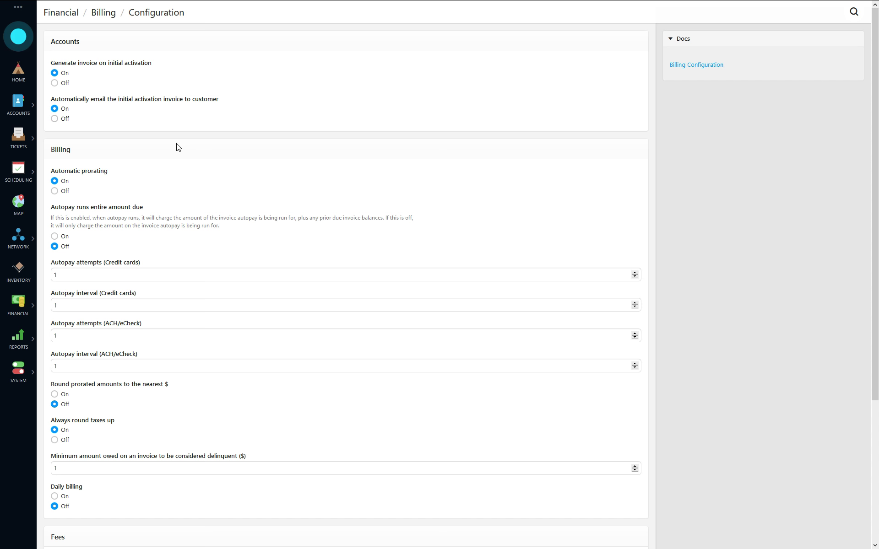
pyautogui.scroll(-4, 170, 149)
pyautogui.scroll(2, 146, 146)
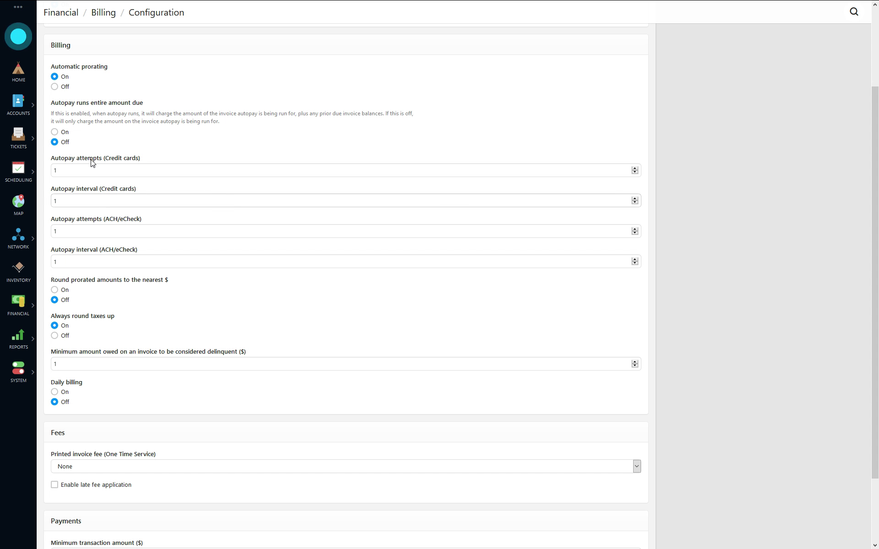
pyautogui.click(64, 133)
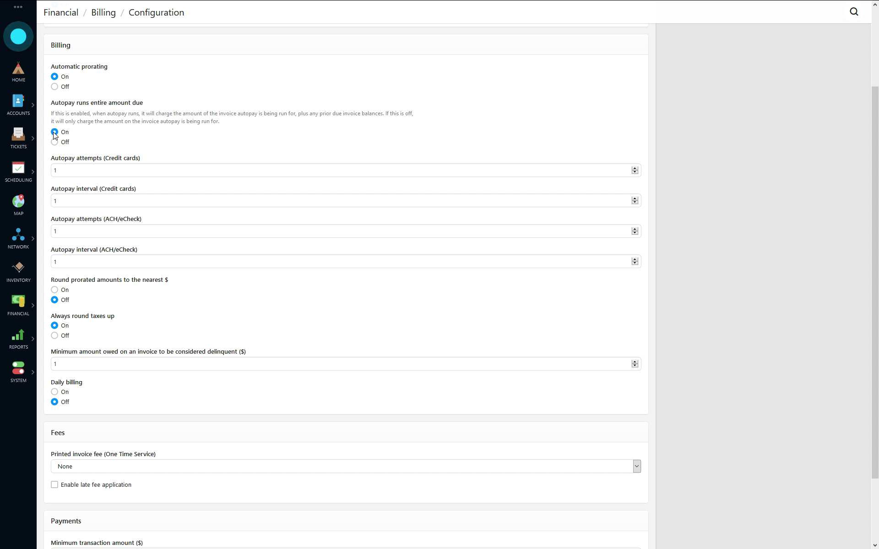
pyautogui.click(62, 144)
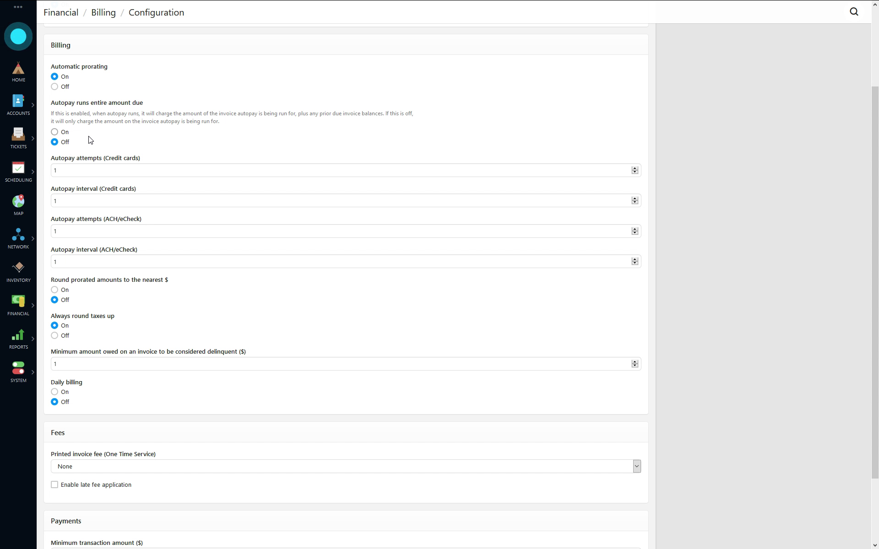
pyautogui.click(66, 133)
pyautogui.click(68, 143)
# Set the credit card autopay attempts to 5 and the credit card autopay interval to 2
pyautogui.click(114, 168)
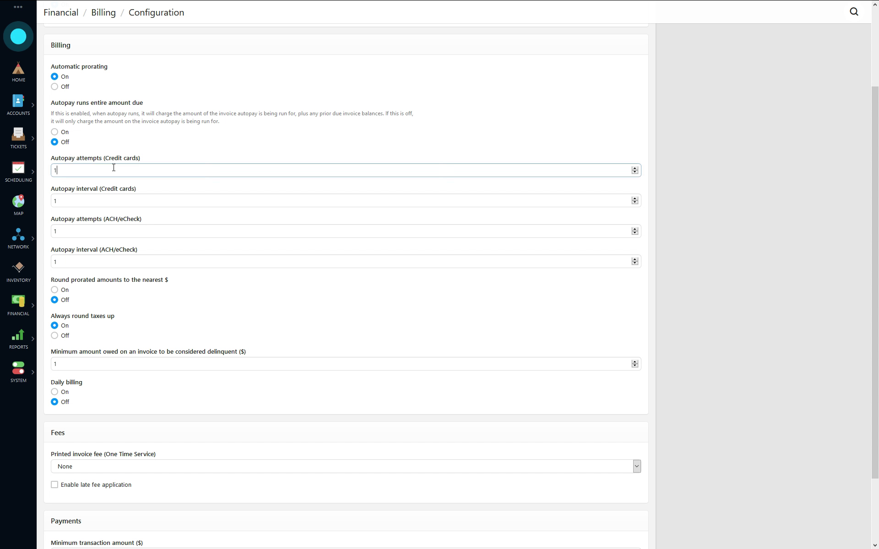
pyautogui.press('BackSpace')
pyautogui.write('2')
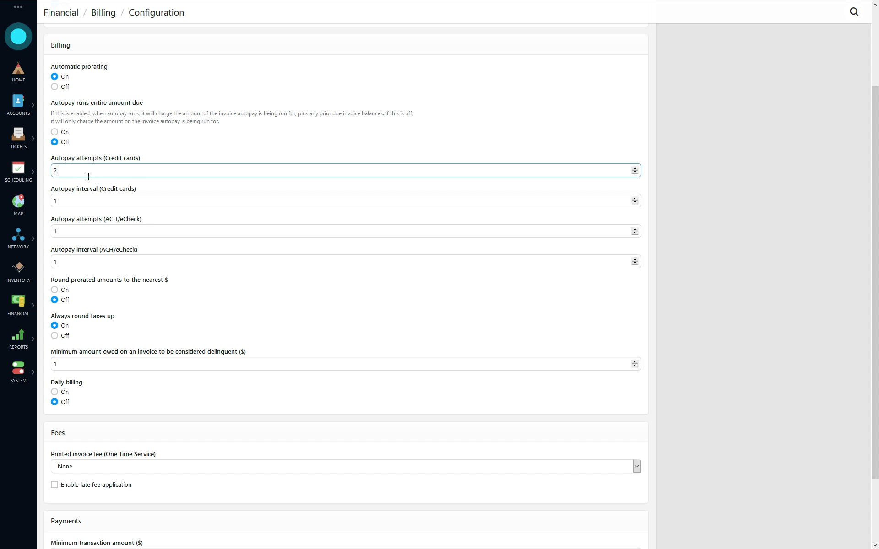
pyautogui.click(75, 205)
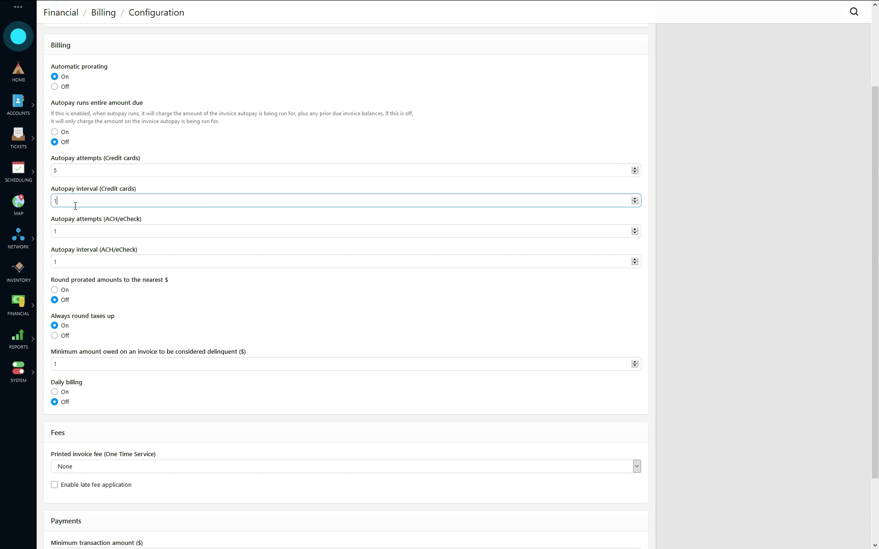
pyautogui.click(68, 171)
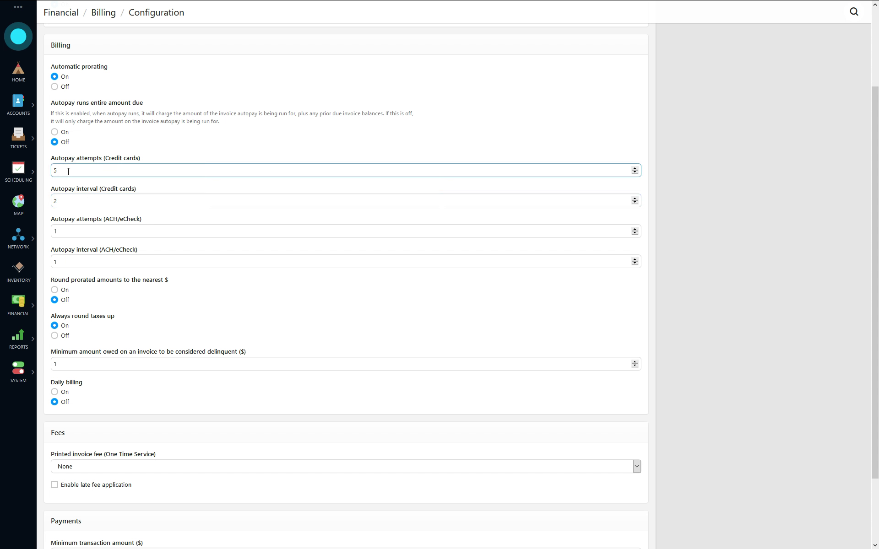
pyautogui.doubleClick(63, 202)
pyautogui.click(70, 170)
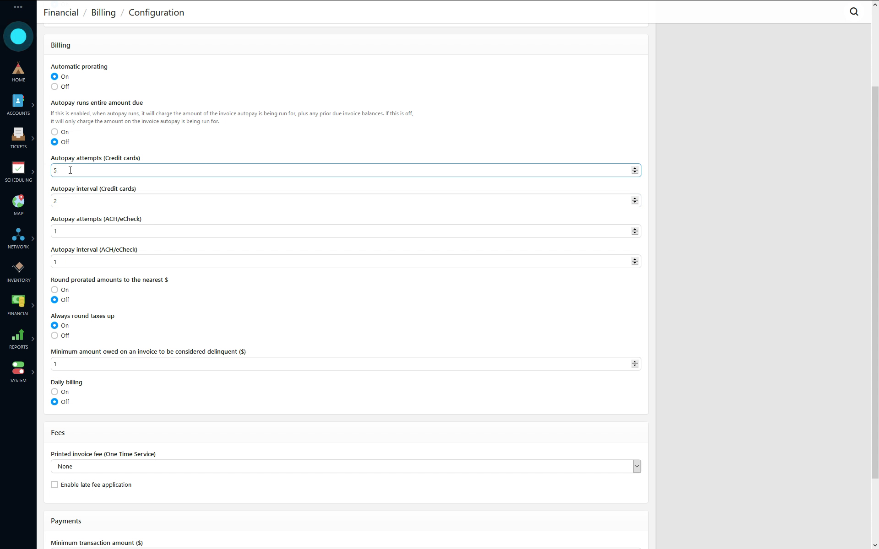
pyautogui.click(71, 203)
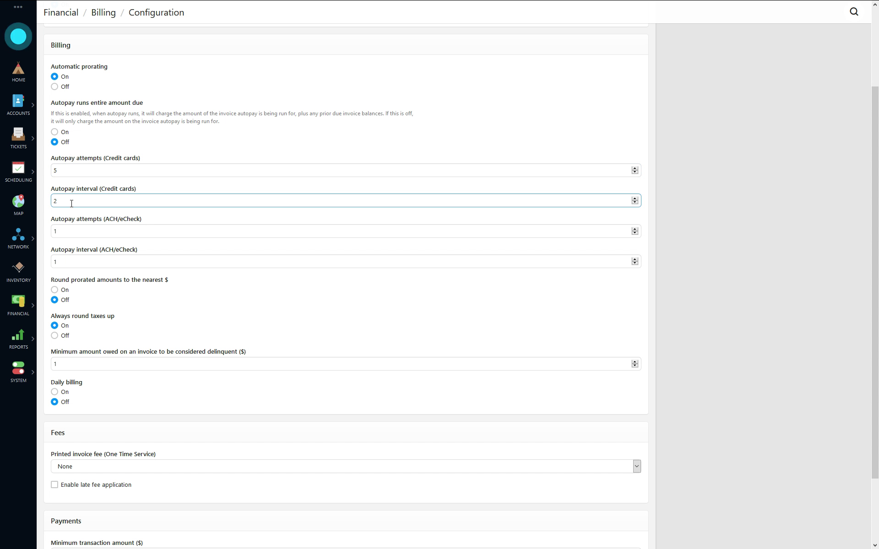
pyautogui.hotkey('shift', 'Tab')
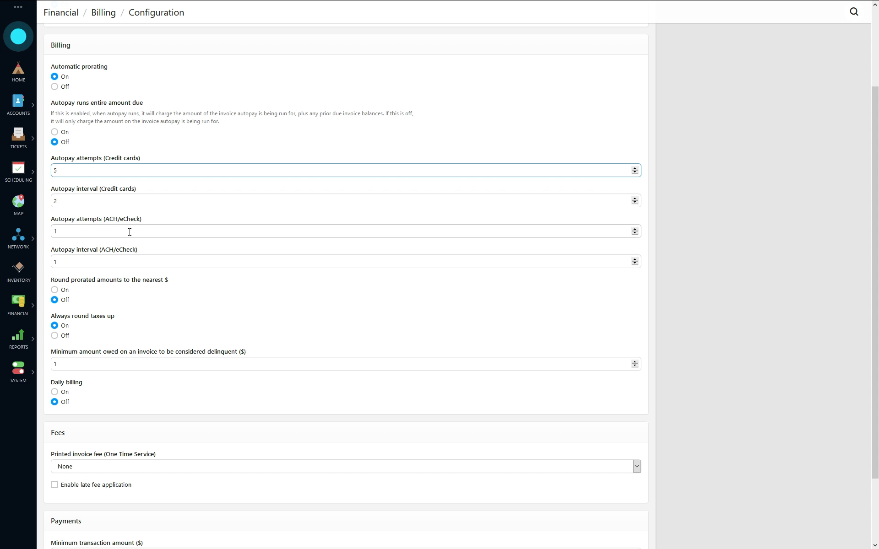
pyautogui.click(110, 236)
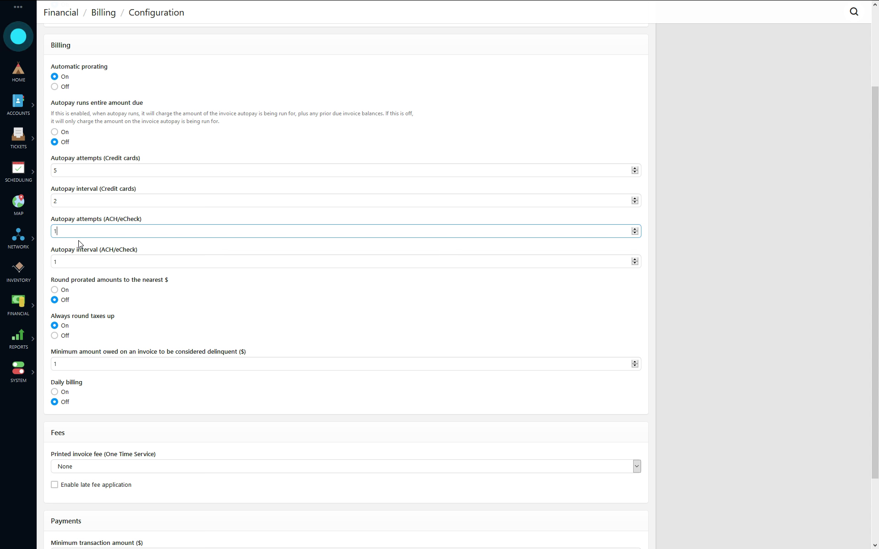
pyautogui.scroll(-2, 236, 309)
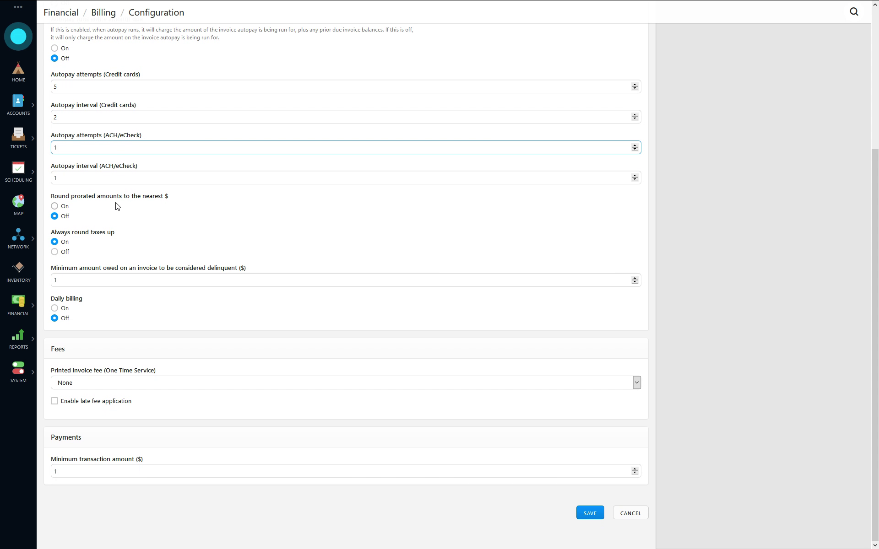
pyautogui.moveTo(187, 199); pyautogui.dragTo(51, 202)
pyautogui.click(159, 202)
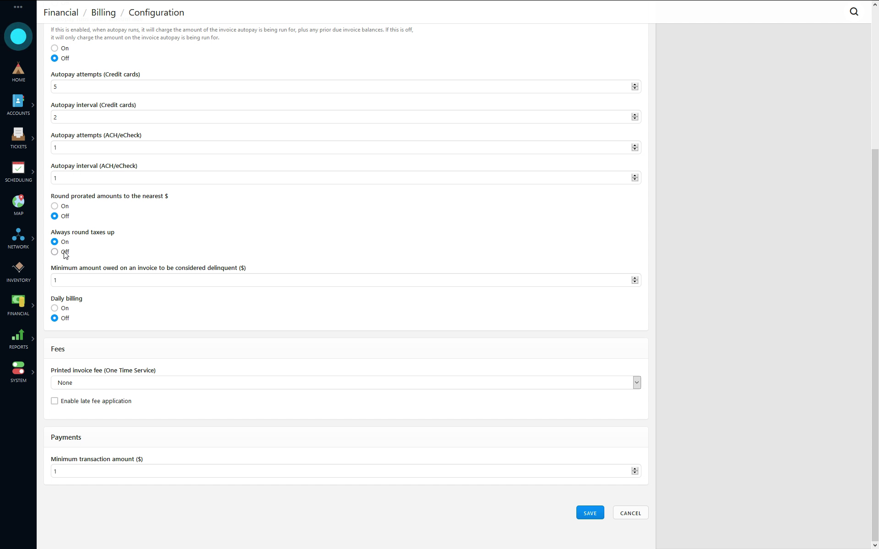
pyautogui.click(61, 254)
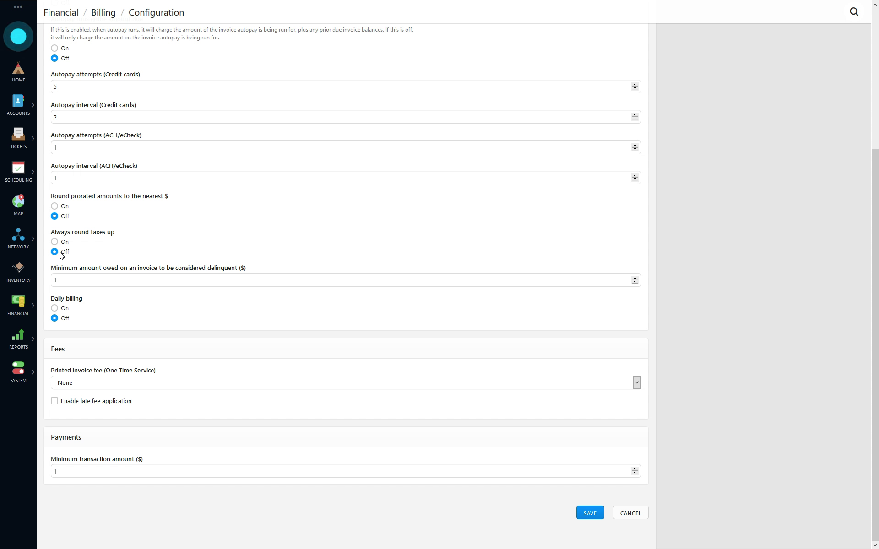
pyautogui.click(58, 243)
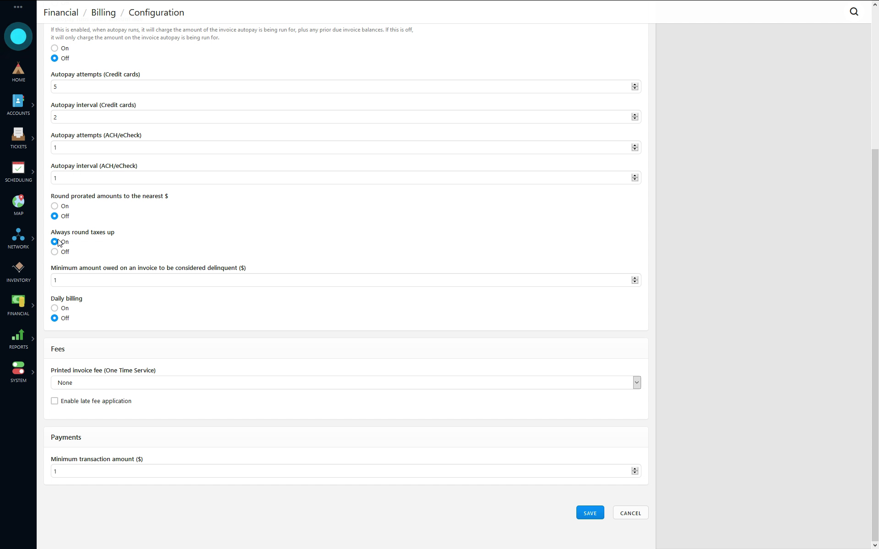
# Set the minimum amount owed on an invoice to be considered delinquent to $5
pyautogui.click(233, 287)
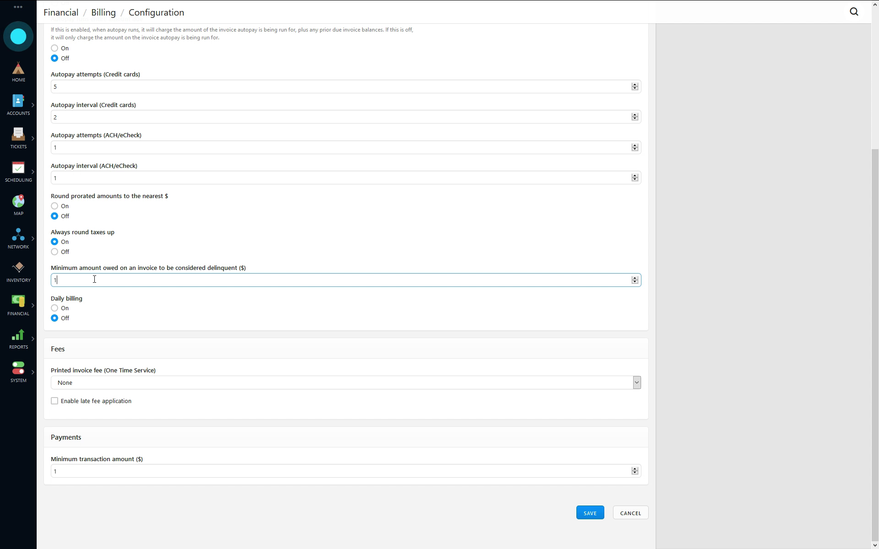
pyautogui.press('BackSpace')
pyautogui.write('5')
pyautogui.click(754, 279)
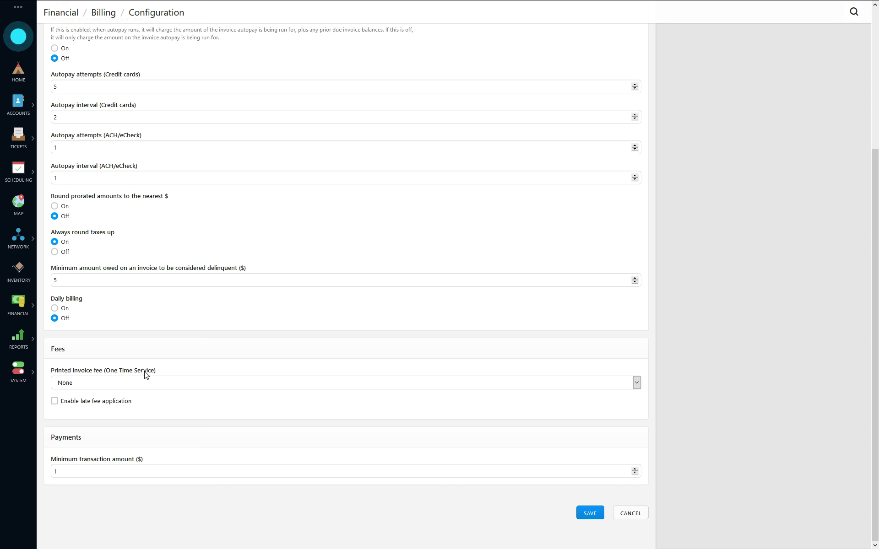
# Choose Printed Invoice Fee as the one time service for printed invoices and enable late fee application
pyautogui.click(103, 385)
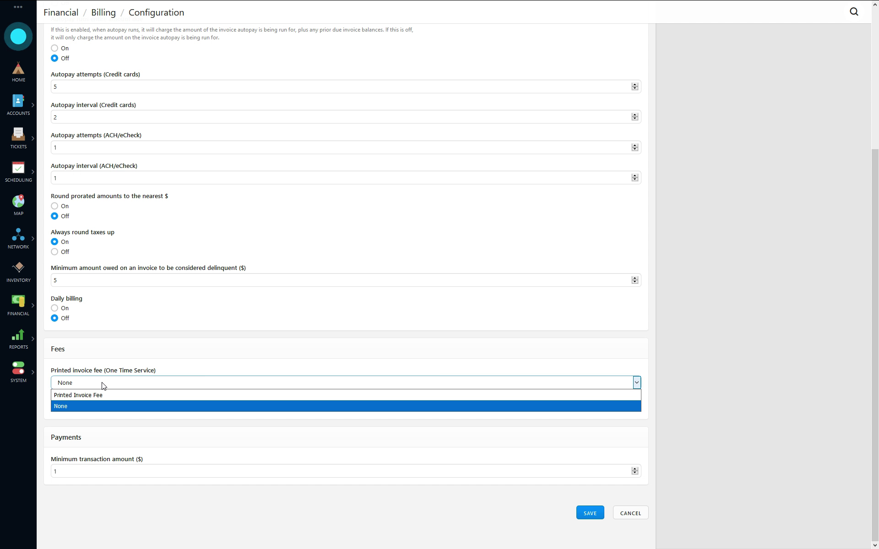
pyautogui.click(83, 397)
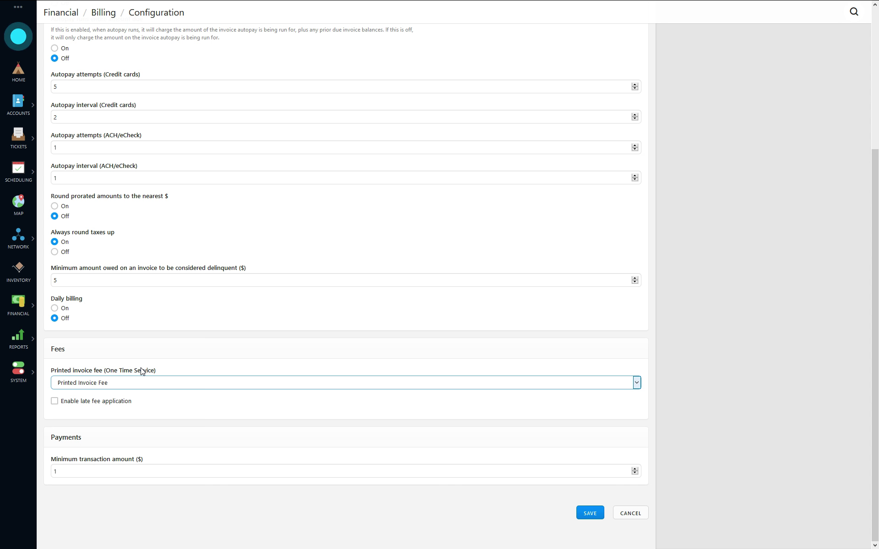
pyautogui.click(97, 404)
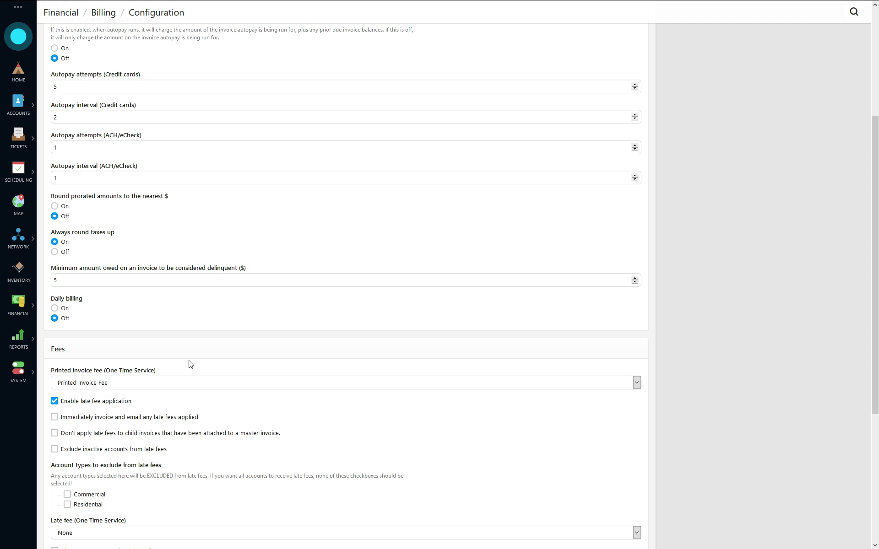
pyautogui.scroll(-5, 277, 345)
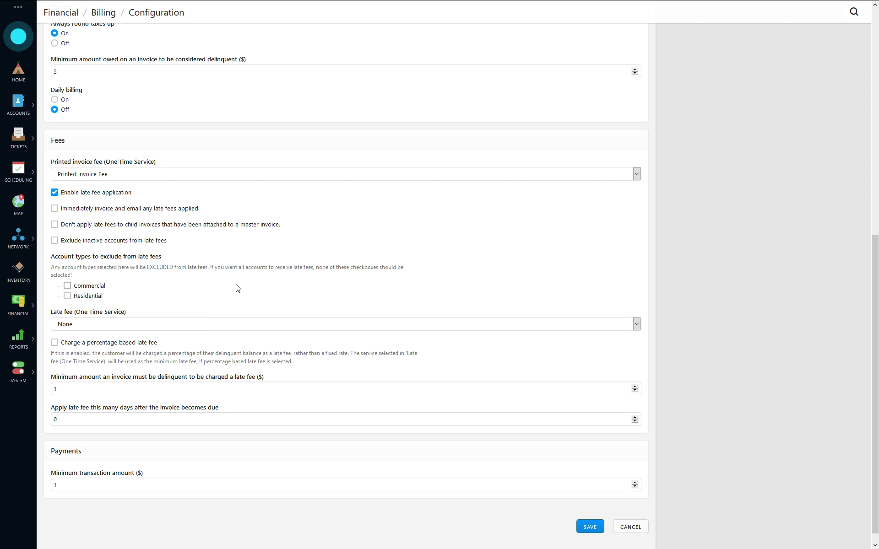
pyautogui.click(73, 210)
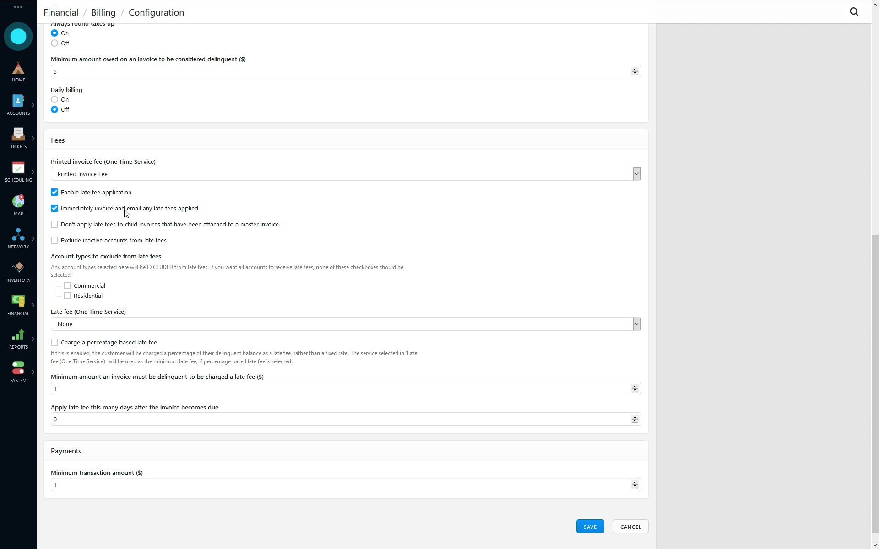
pyautogui.click(124, 213)
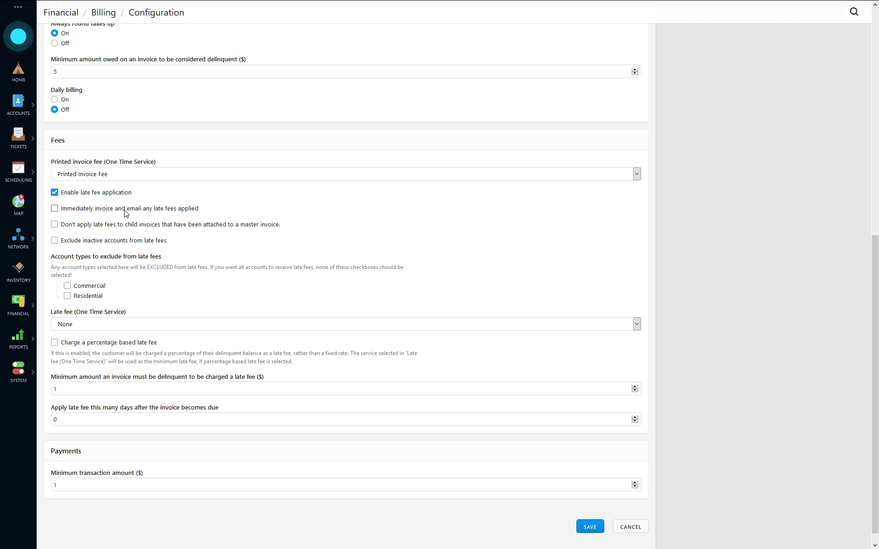
pyautogui.click(207, 226)
pyautogui.click(68, 228)
pyautogui.click(68, 229)
pyautogui.click(166, 227)
# Exclude inactive accounts and the Commercial account type from late fees
pyautogui.click(122, 243)
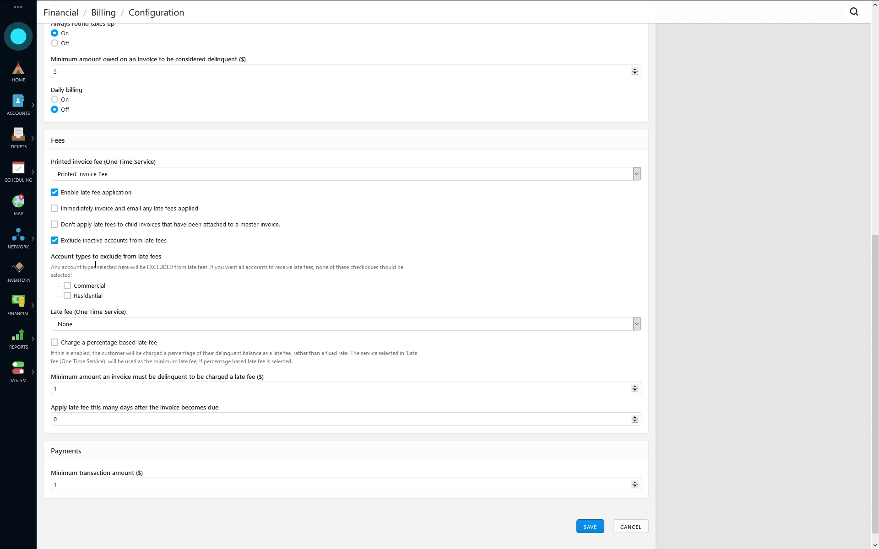
pyautogui.click(84, 288)
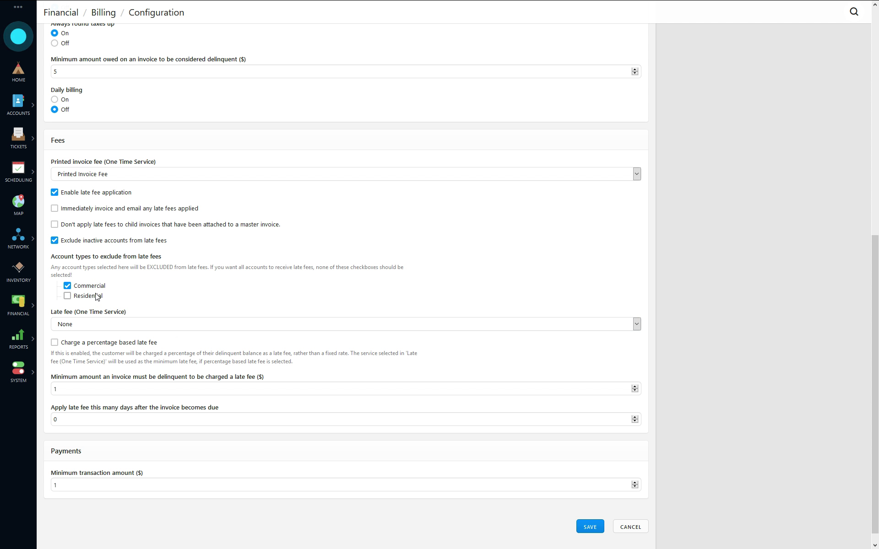
pyautogui.click(18, 106)
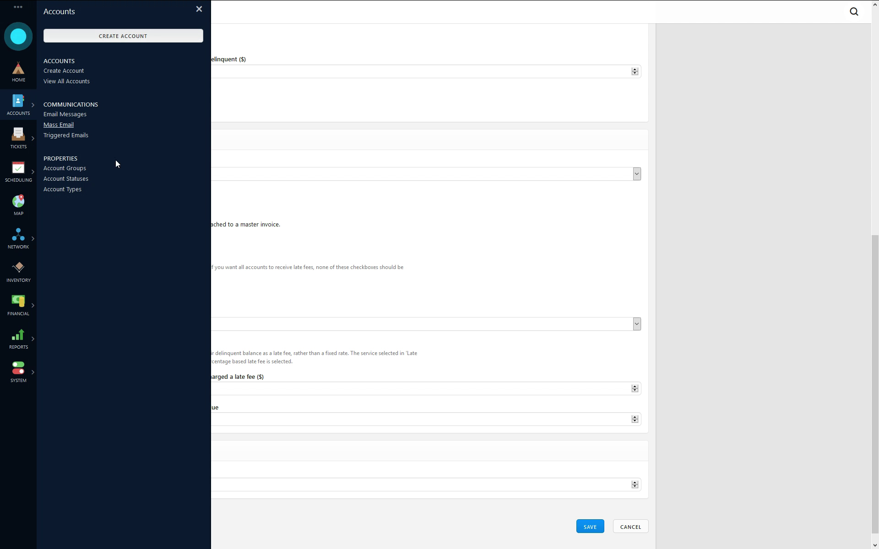
pyautogui.click(199, 10)
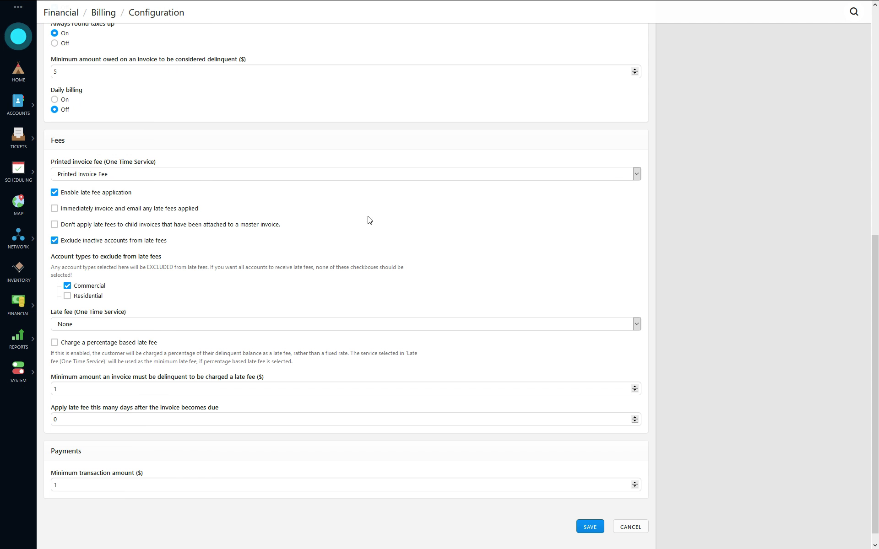
# Add Residential to the account types excluded from late fees
pyautogui.scroll(-1, 229, 270)
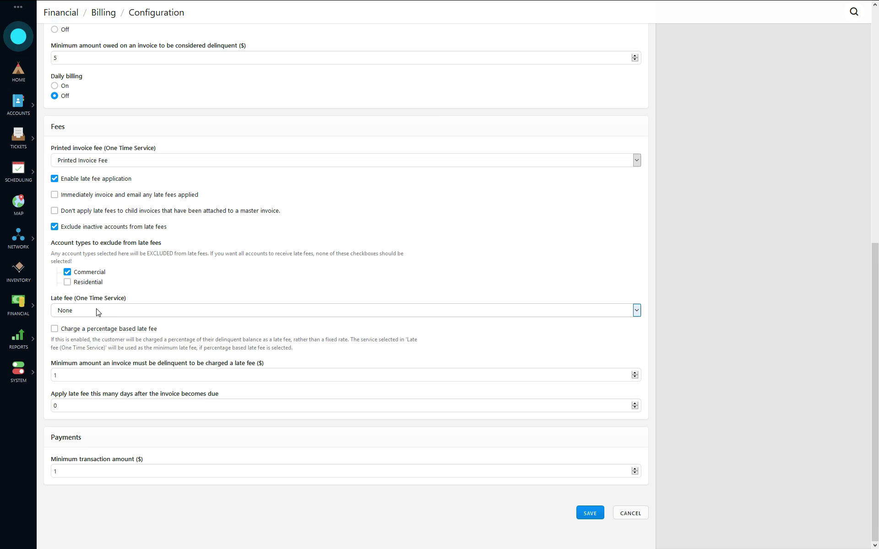
pyautogui.click(97, 311)
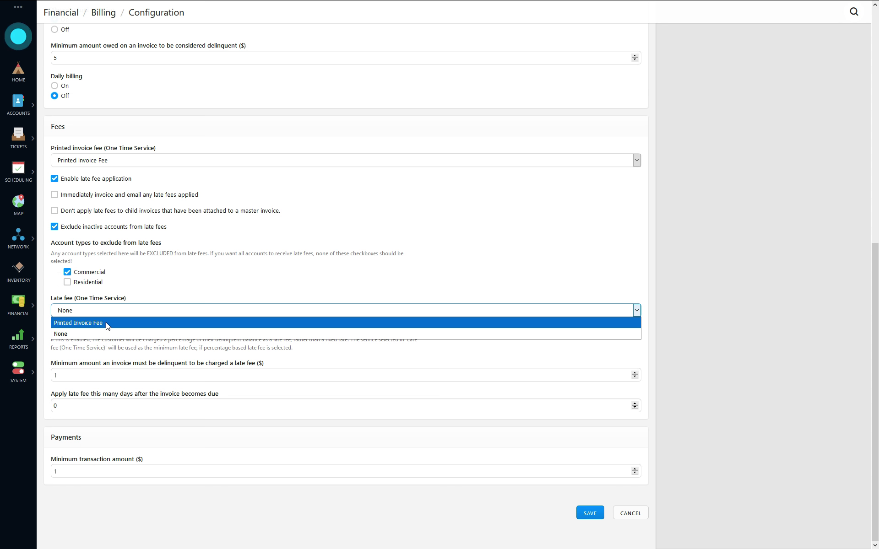
pyautogui.click(280, 285)
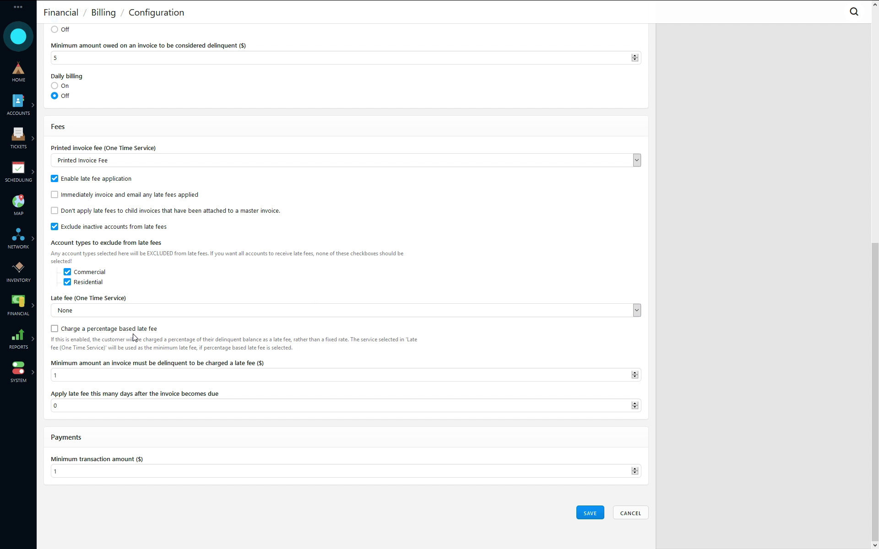
pyautogui.click(86, 330)
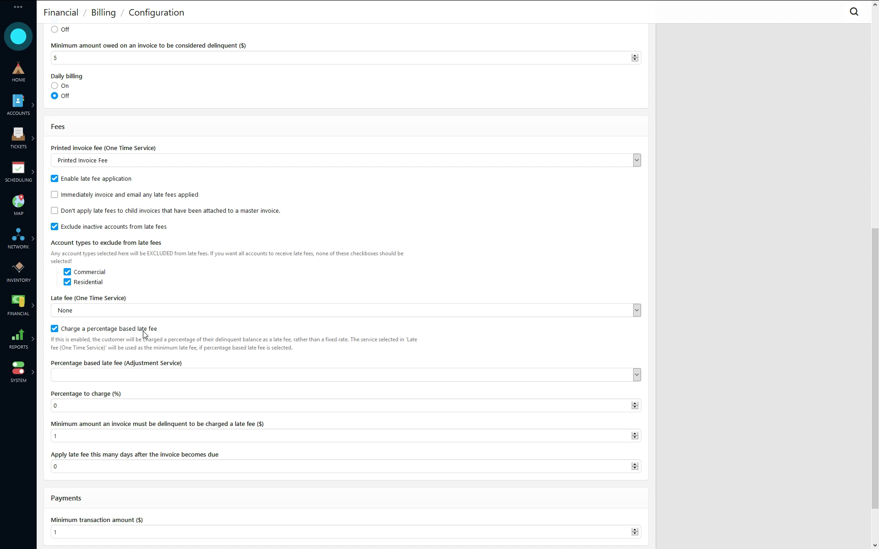
pyautogui.click(128, 380)
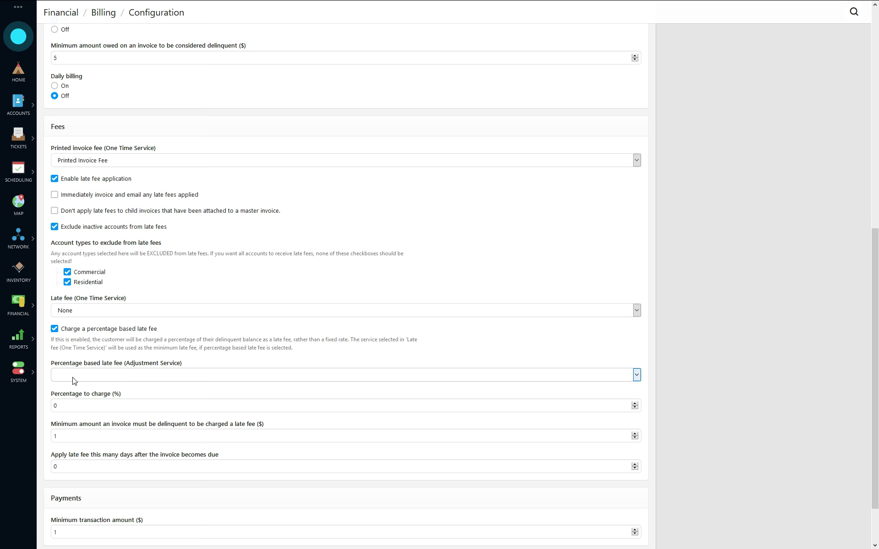
pyautogui.click(79, 367)
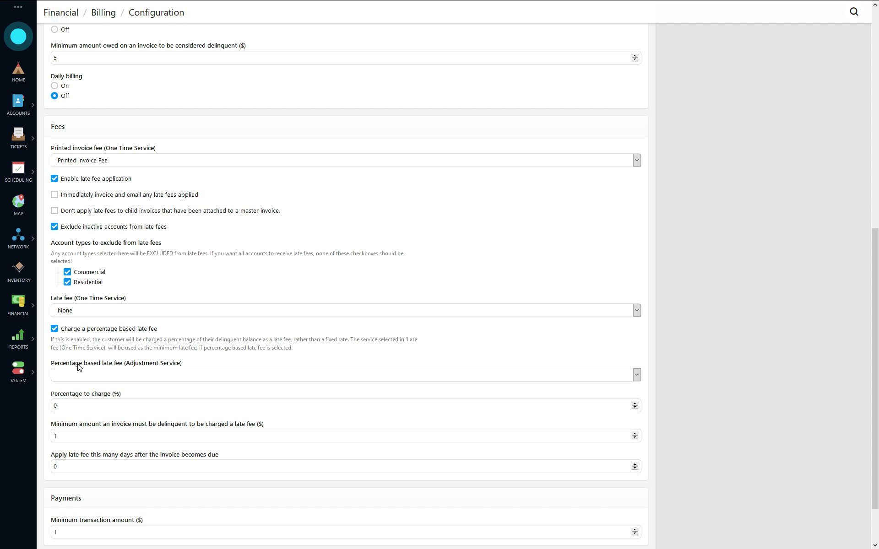
pyautogui.doubleClick(85, 406)
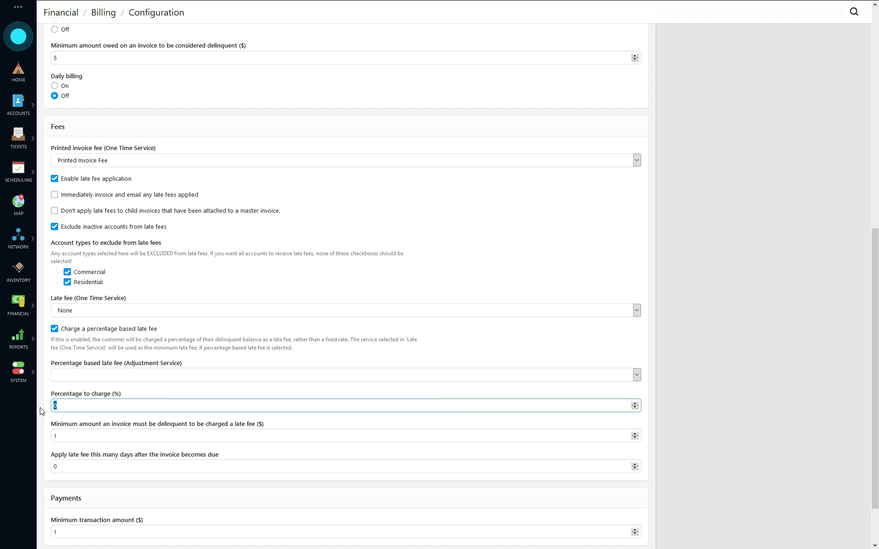
pyautogui.write('5')
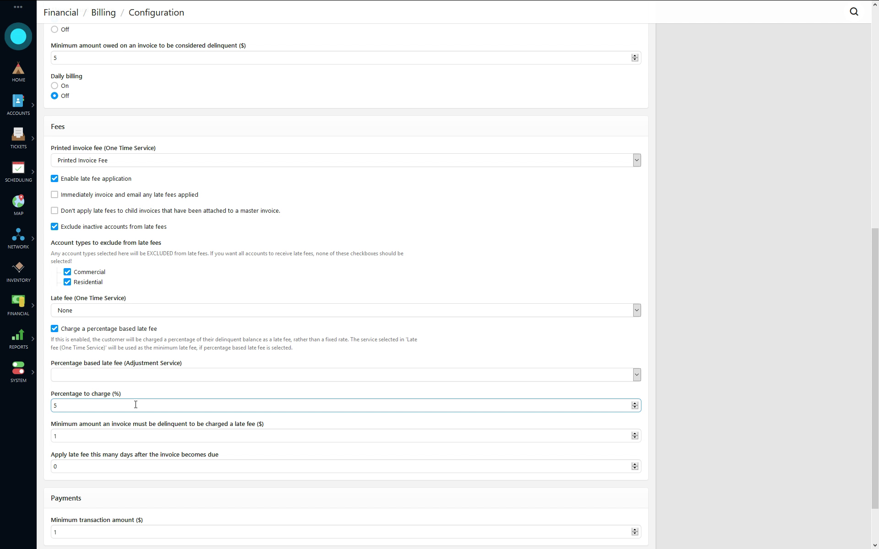
pyautogui.doubleClick(52, 405)
pyautogui.doubleClick(57, 406)
pyautogui.click(73, 436)
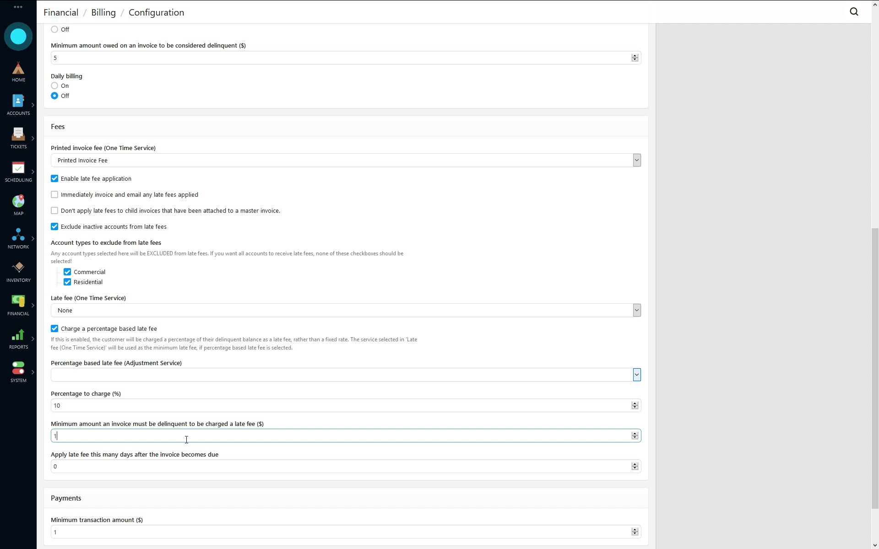
pyautogui.click(95, 330)
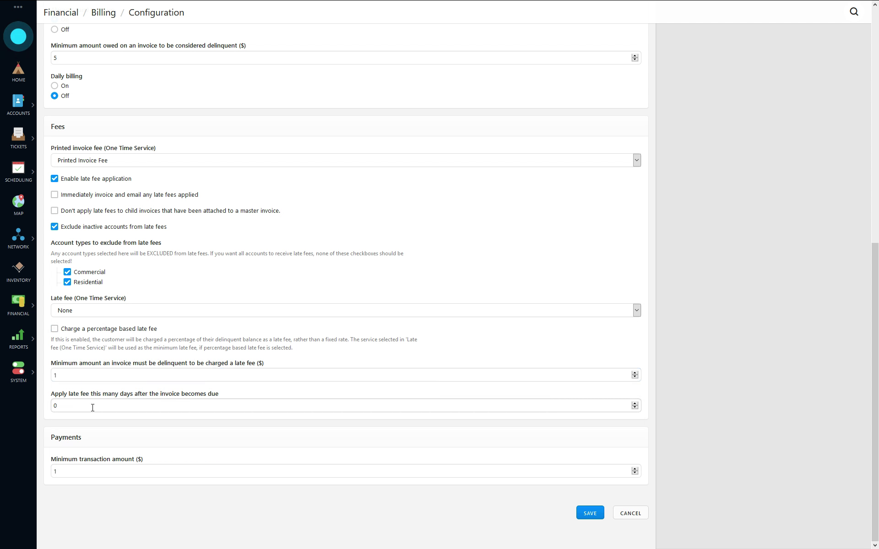
# Set late fees to apply 10 days after the invoice becomes due and turn off late fee application
pyautogui.click(110, 409)
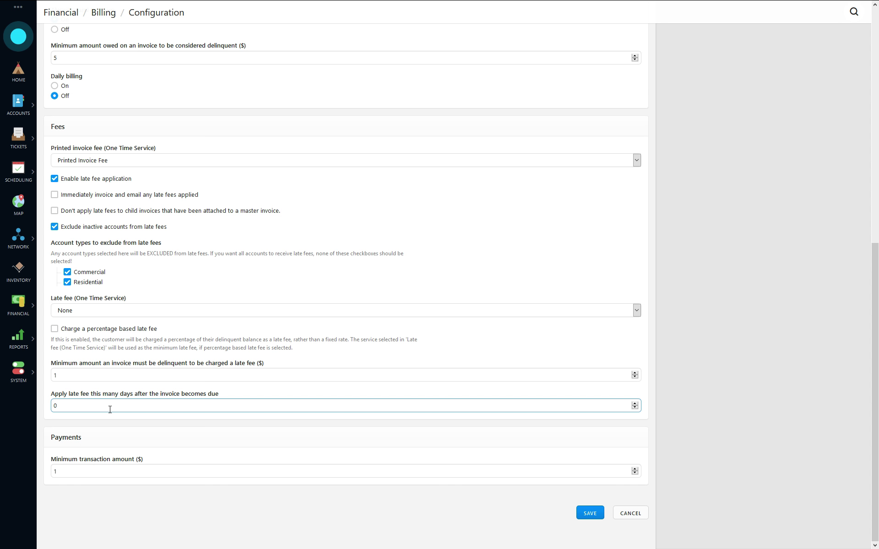
pyautogui.write('1')
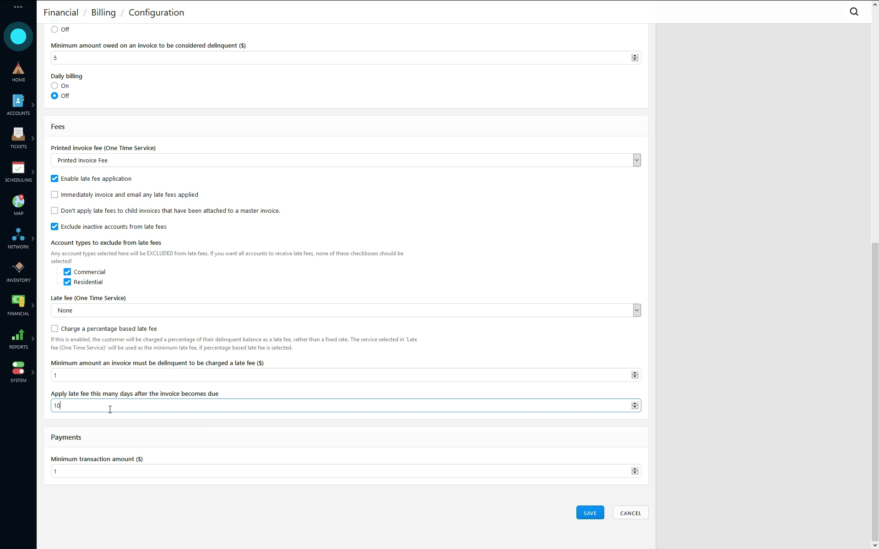
pyautogui.click(126, 179)
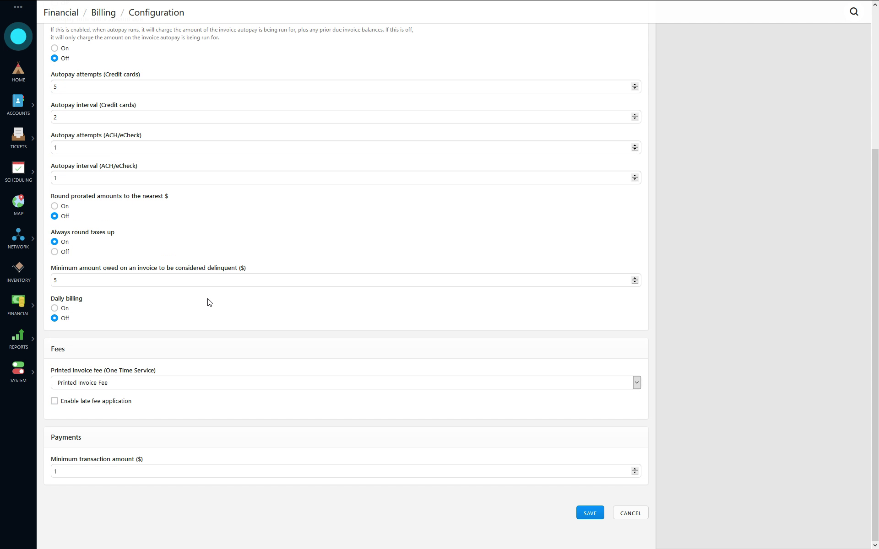
pyautogui.click(68, 475)
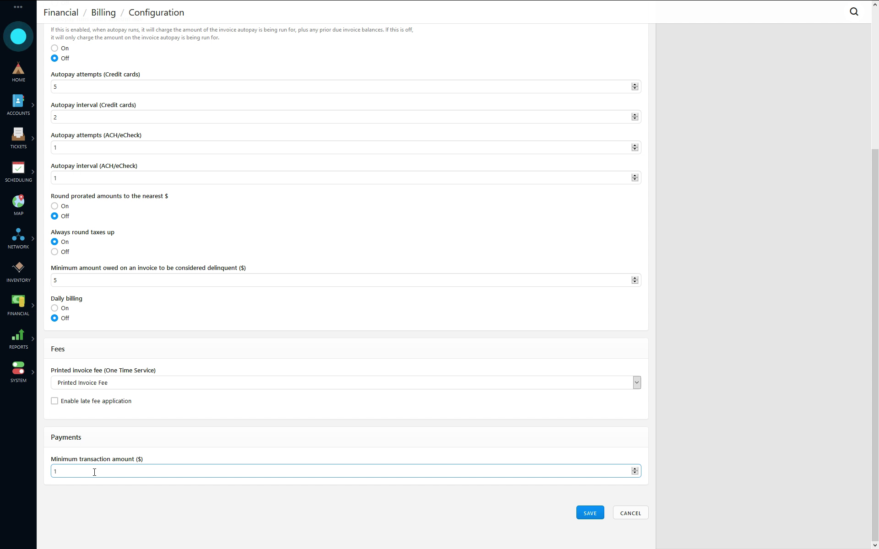
pyautogui.doubleClick(60, 471)
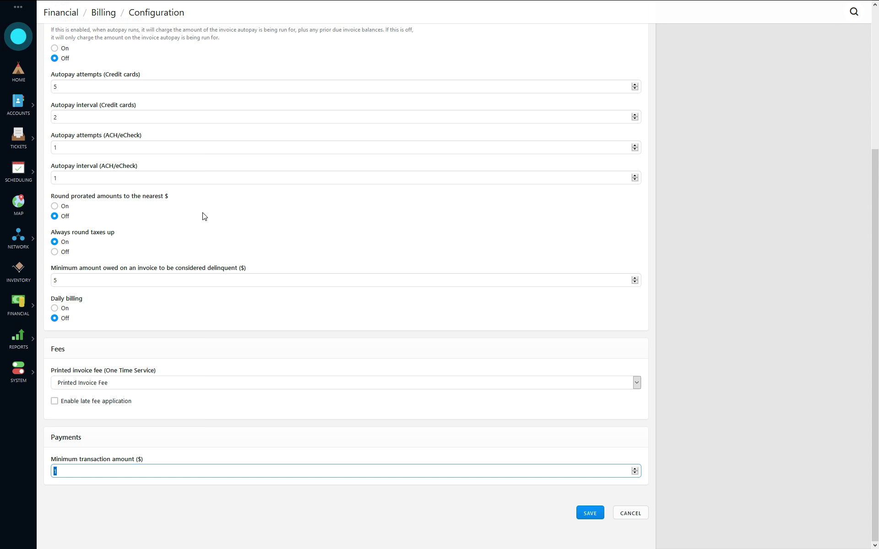
pyautogui.scroll(4, 205, 216)
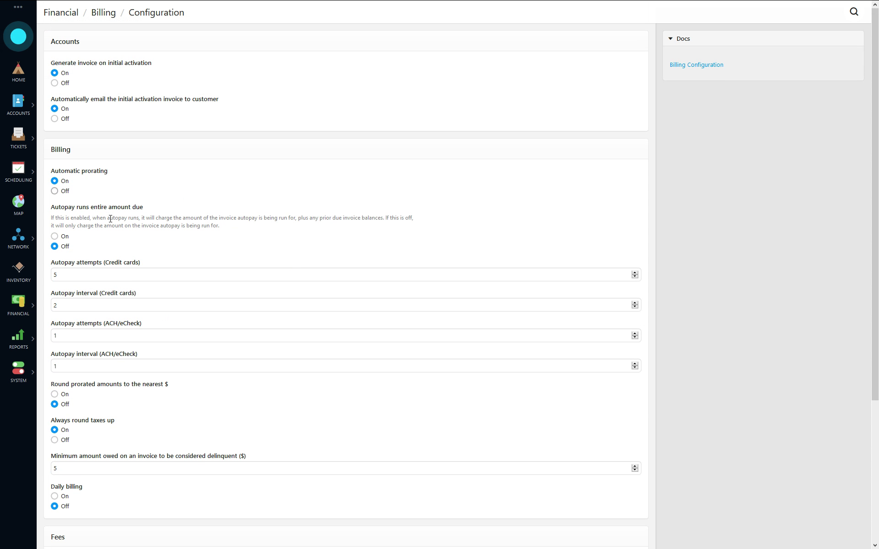
# Open the Billing Defaults page and set the billing day determination to Fixed day
pyautogui.click(22, 300)
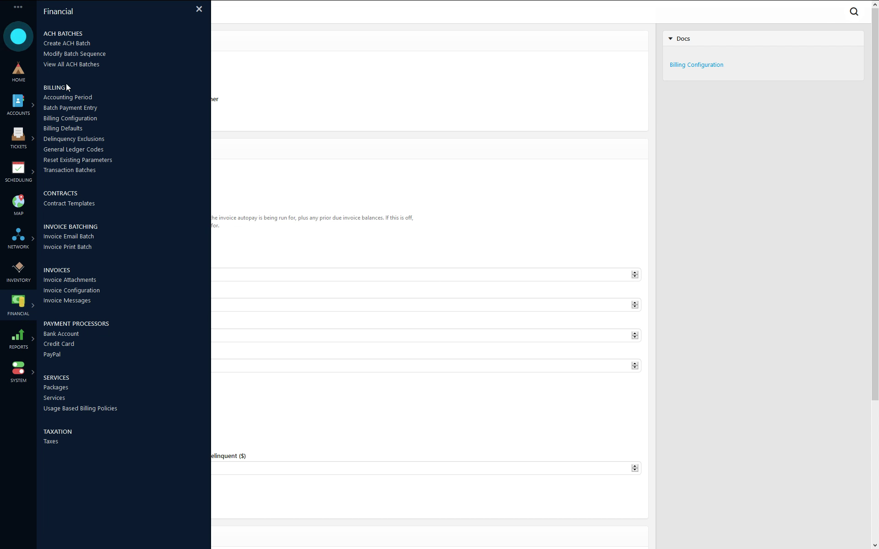
pyautogui.click(62, 128)
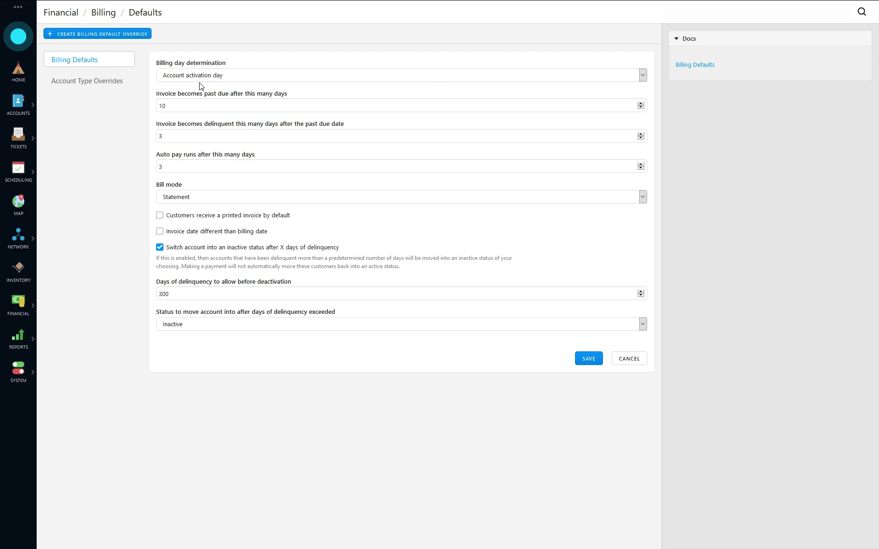
pyautogui.click(224, 76)
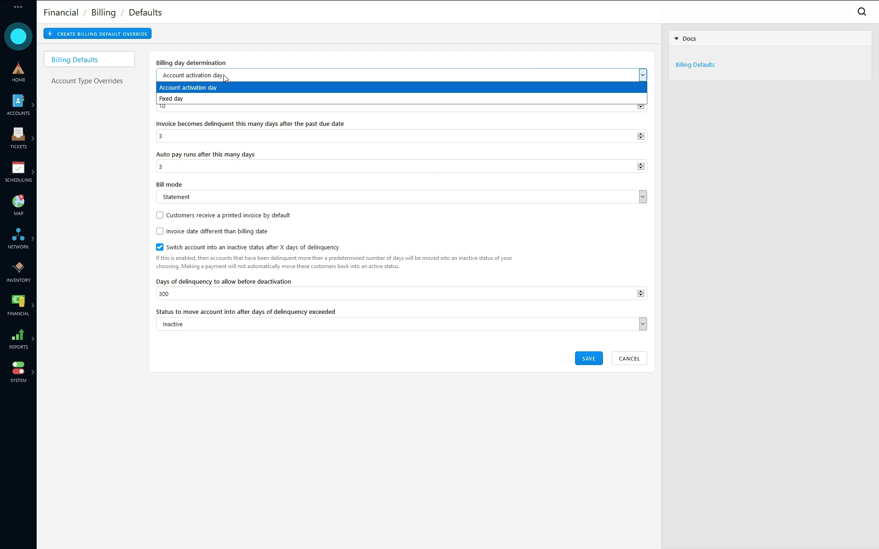
pyautogui.click(201, 87)
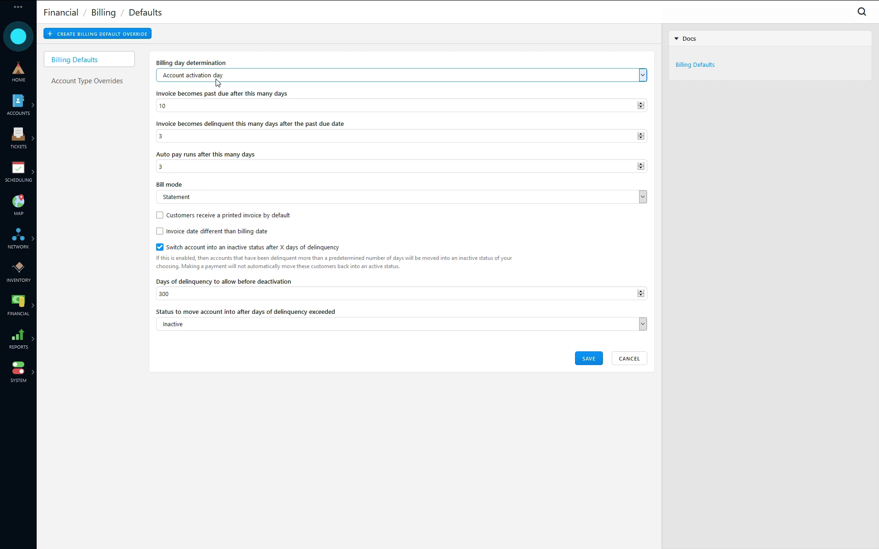
pyautogui.click(216, 79)
pyautogui.click(195, 96)
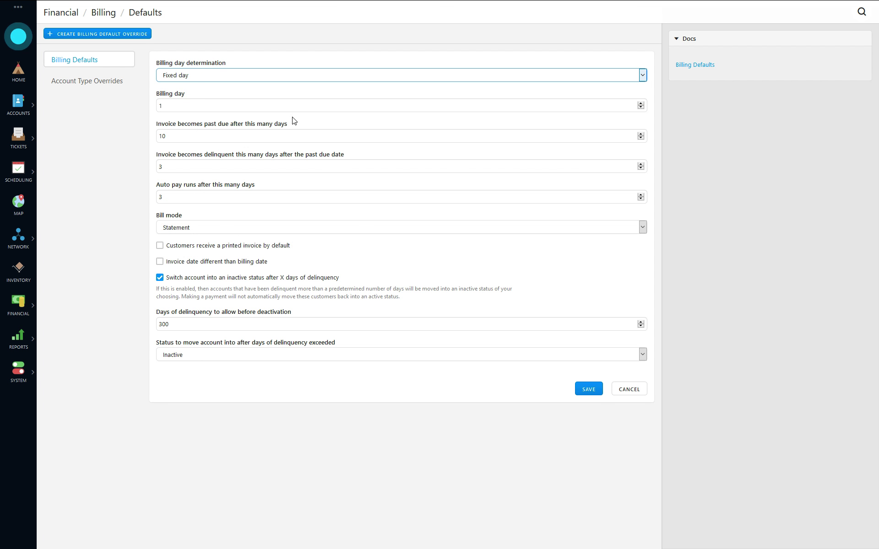
# Set the default billing day to 1
pyautogui.click(252, 104)
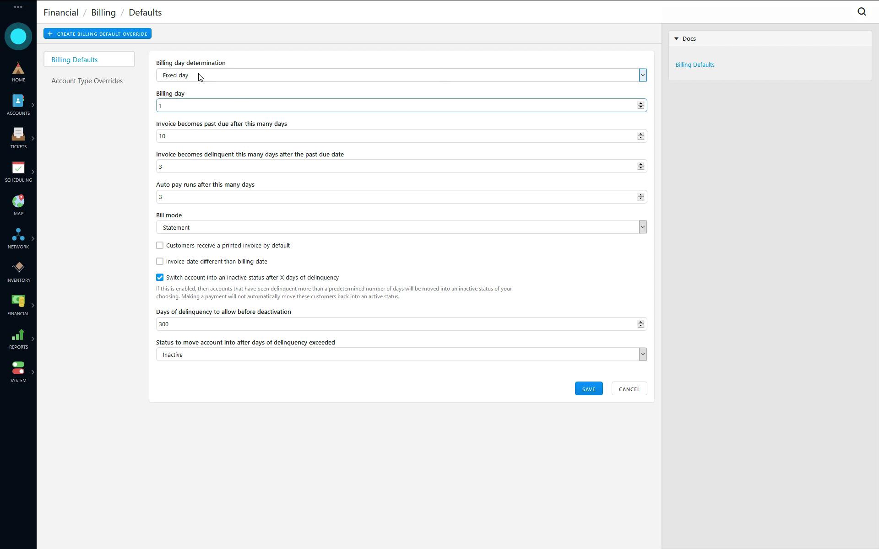
pyautogui.doubleClick(161, 106)
pyautogui.write('1')
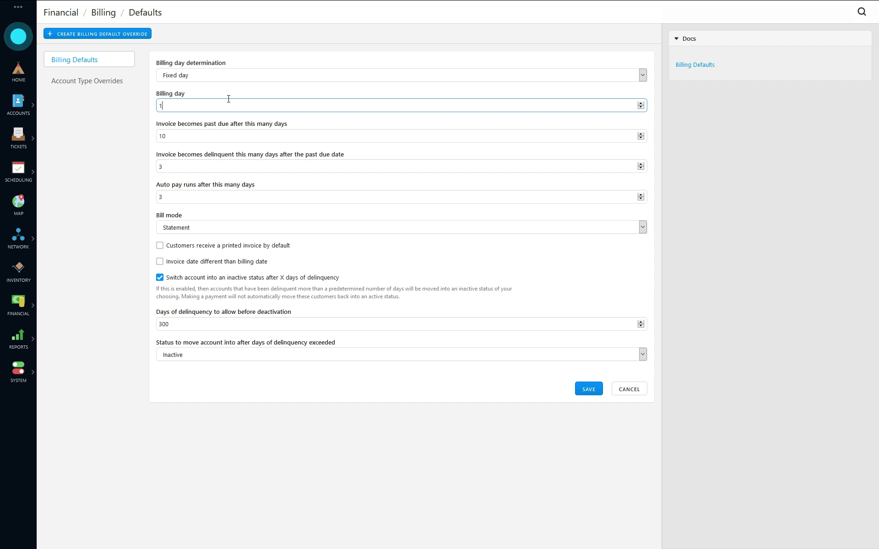
# Examine how the billing day relates to the past due, delinquency and auto pay day settings
pyautogui.click(217, 137)
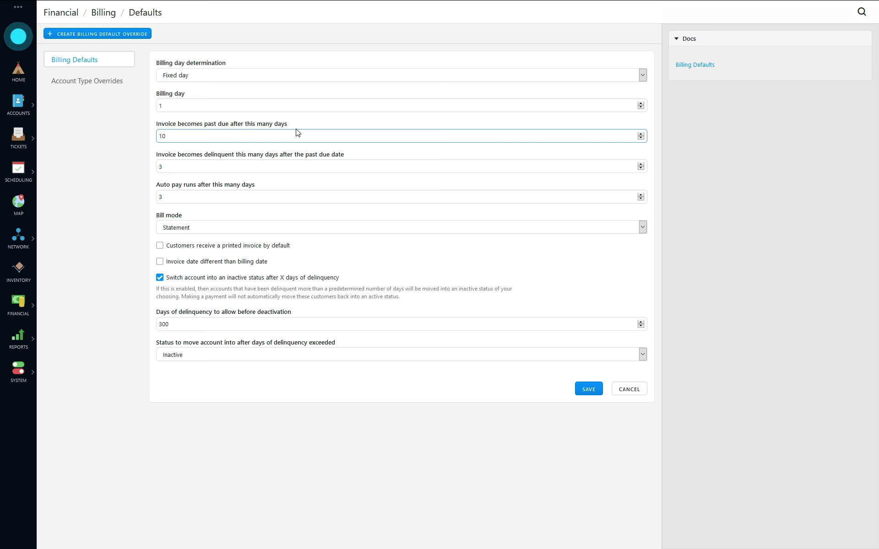
pyautogui.click(186, 108)
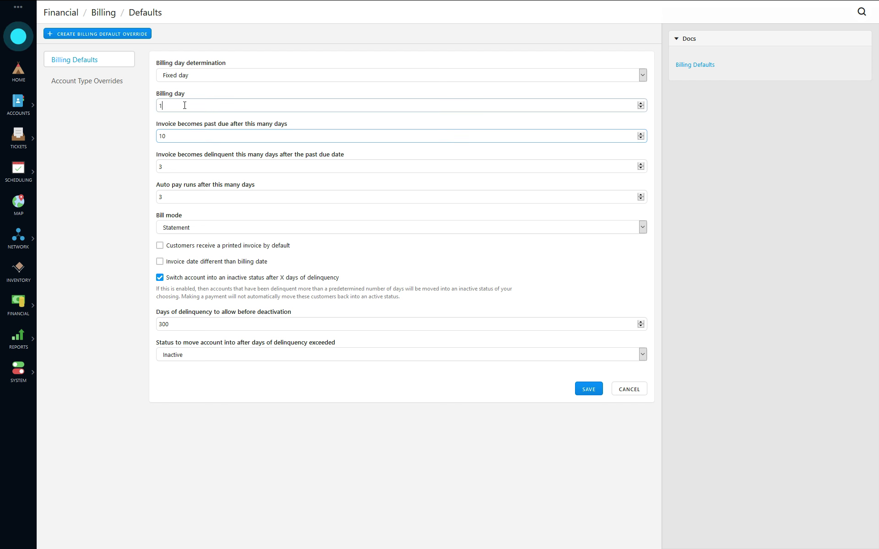
pyautogui.click(182, 139)
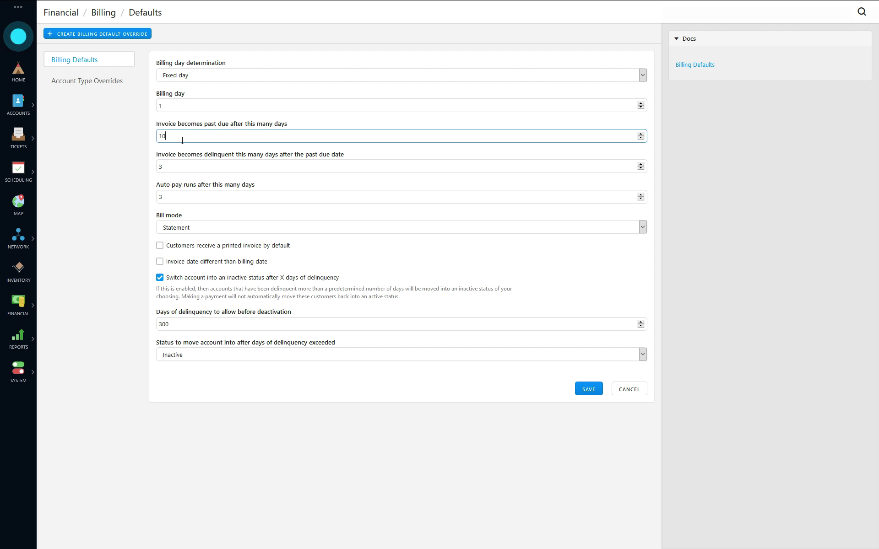
pyautogui.click(210, 166)
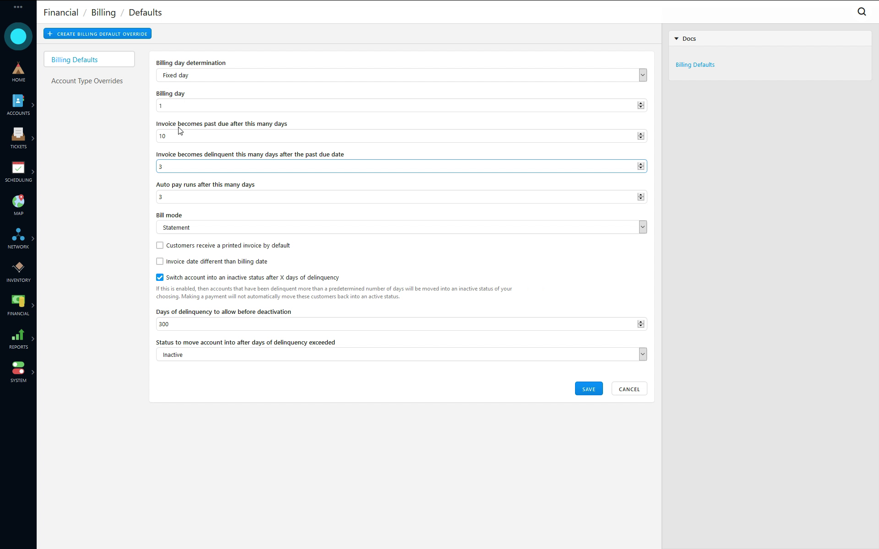
pyautogui.click(166, 105)
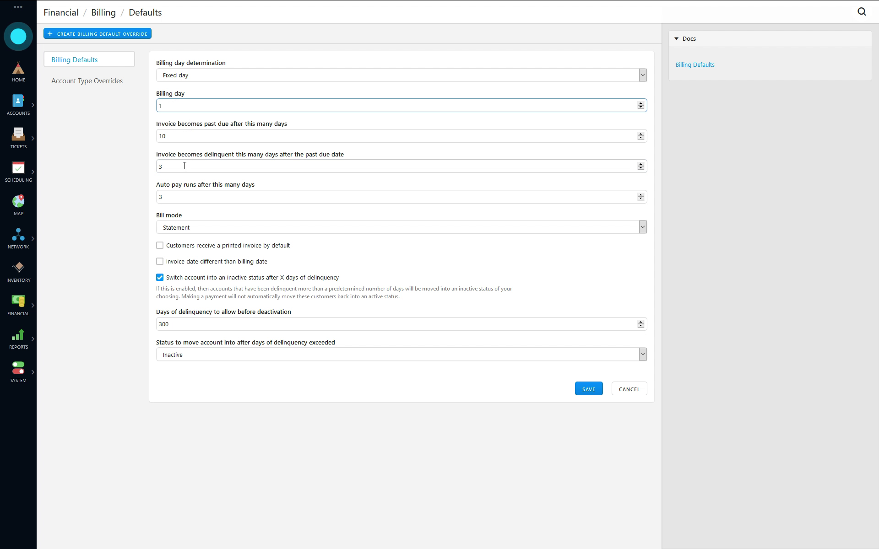
pyautogui.click(163, 137)
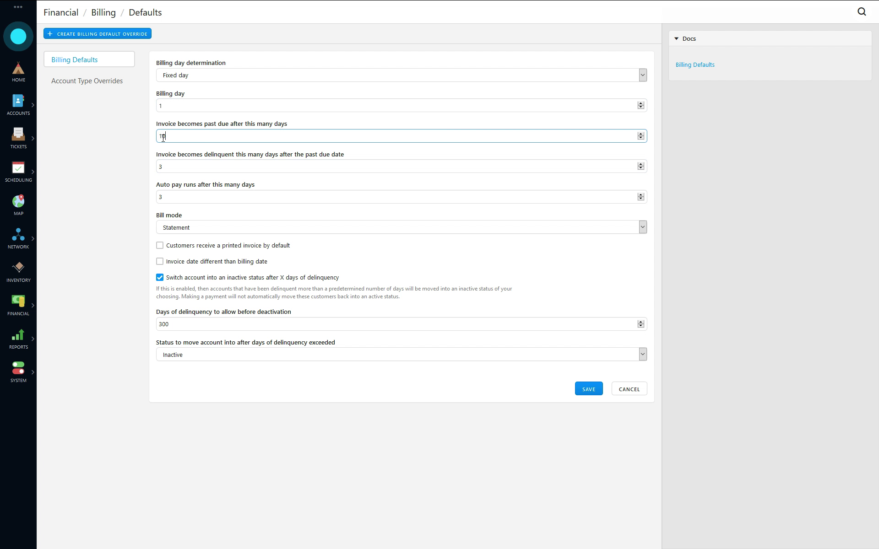
pyautogui.click(211, 171)
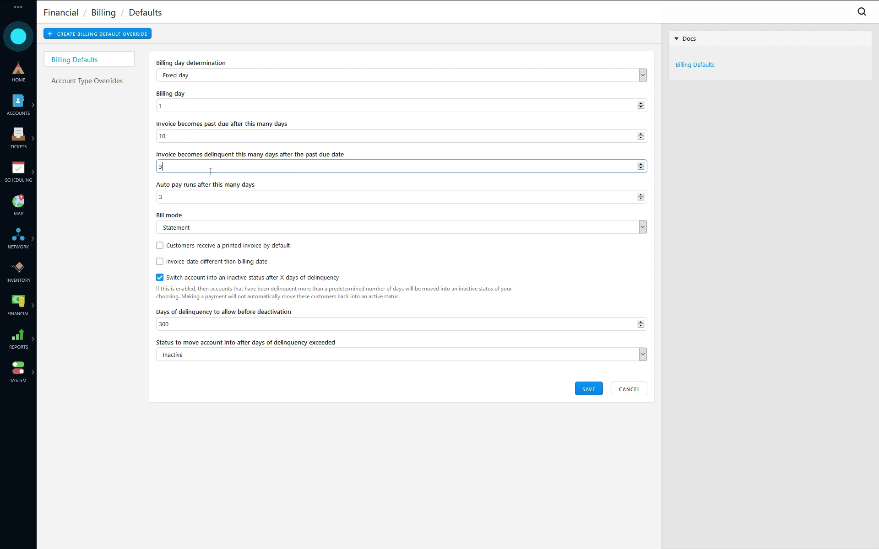
pyautogui.click(290, 195)
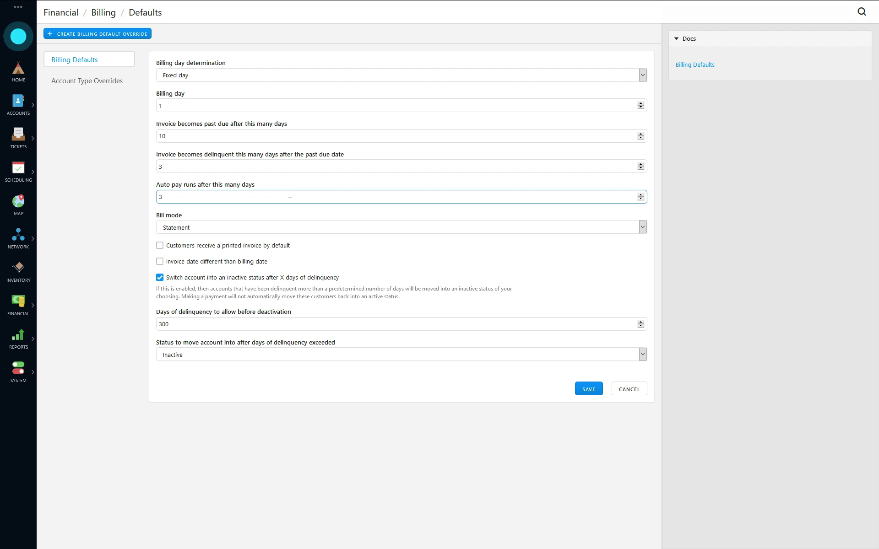
pyautogui.click(176, 103)
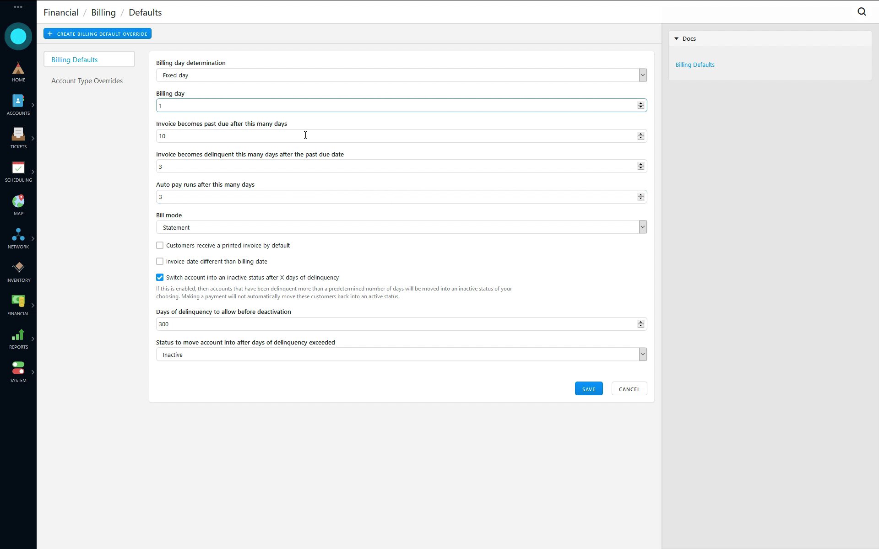
# Set auto pay to run after 0 days and choose Statement as the bill mode
pyautogui.click(183, 198)
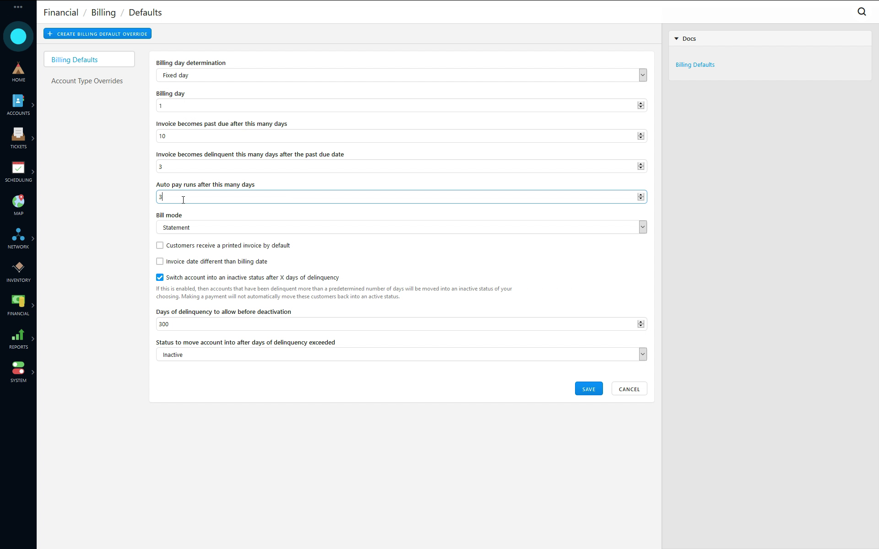
pyautogui.press('BackSpace')
pyautogui.write('0')
pyautogui.click(191, 229)
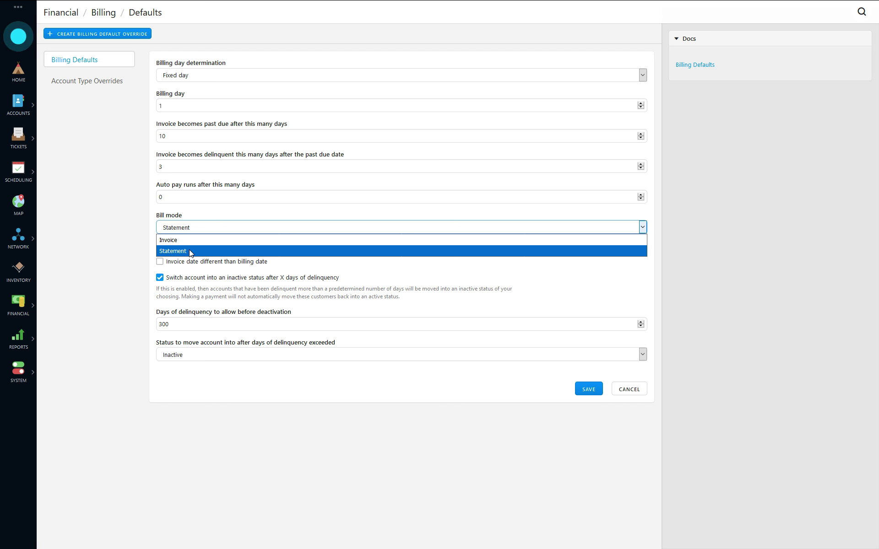
pyautogui.click(191, 252)
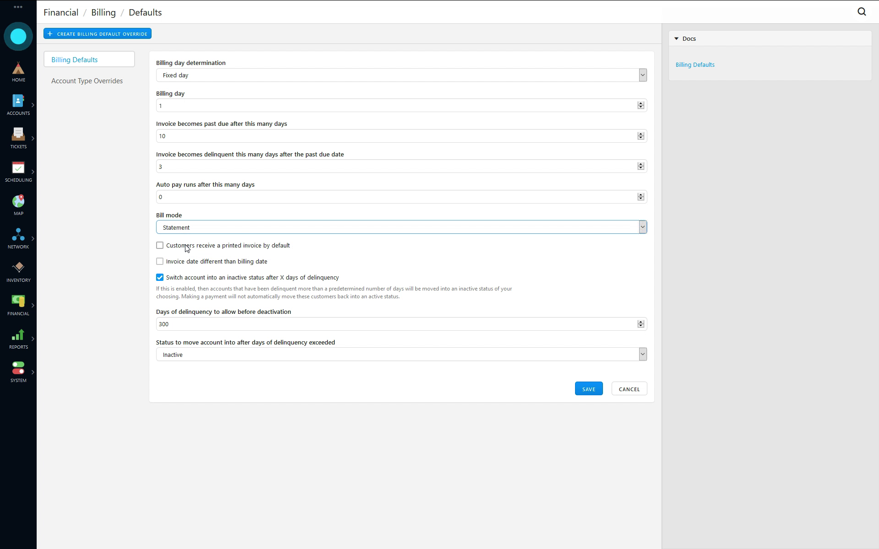
# Turn the default printed invoice option on and back off, and set the days of delinquency allowed before deactivation to 60
pyautogui.click(186, 246)
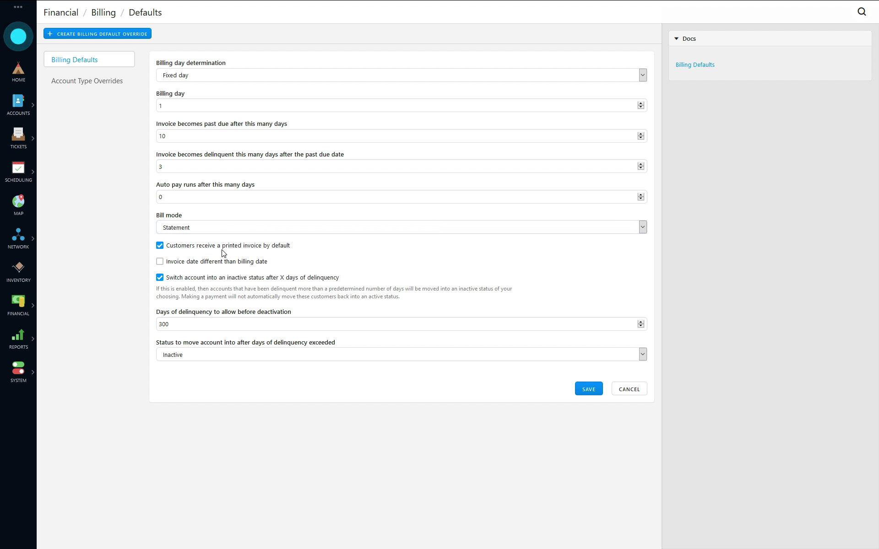
pyautogui.click(274, 250)
pyautogui.doubleClick(179, 327)
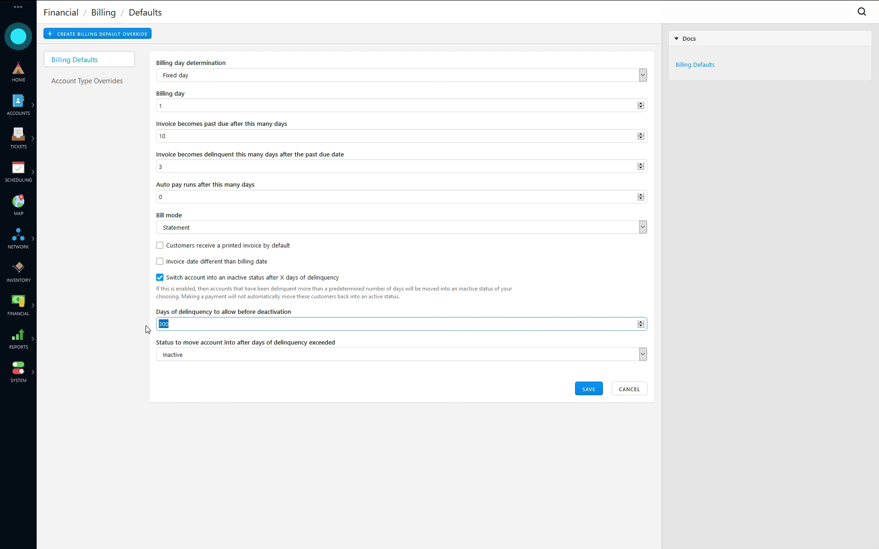
pyautogui.write('60')
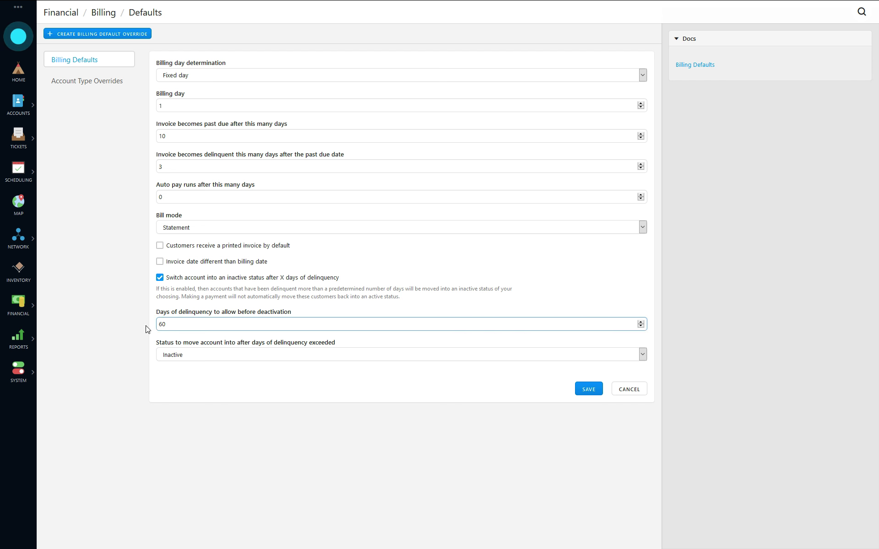
# Keep Inactive as the status for accounts exceeding the delinquency limit, and turn off the automatic switch to an inactive status
pyautogui.click(192, 359)
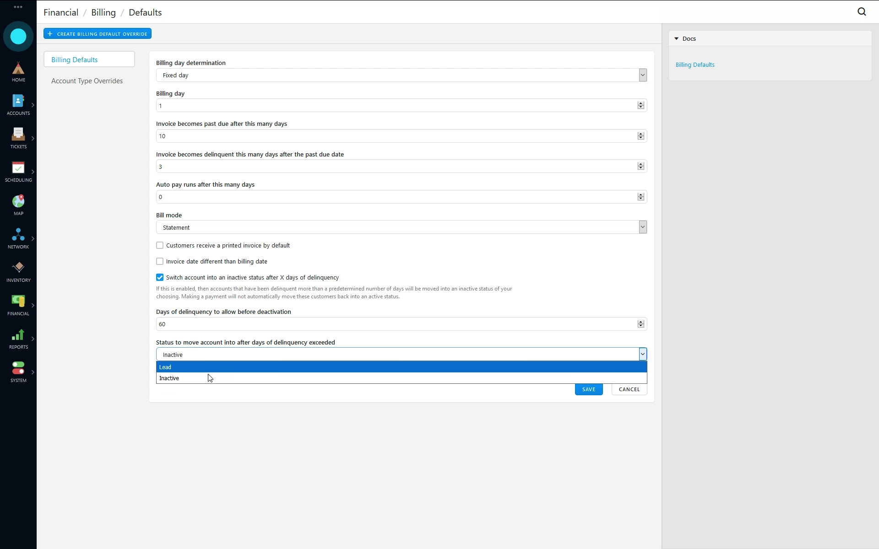
pyautogui.click(190, 356)
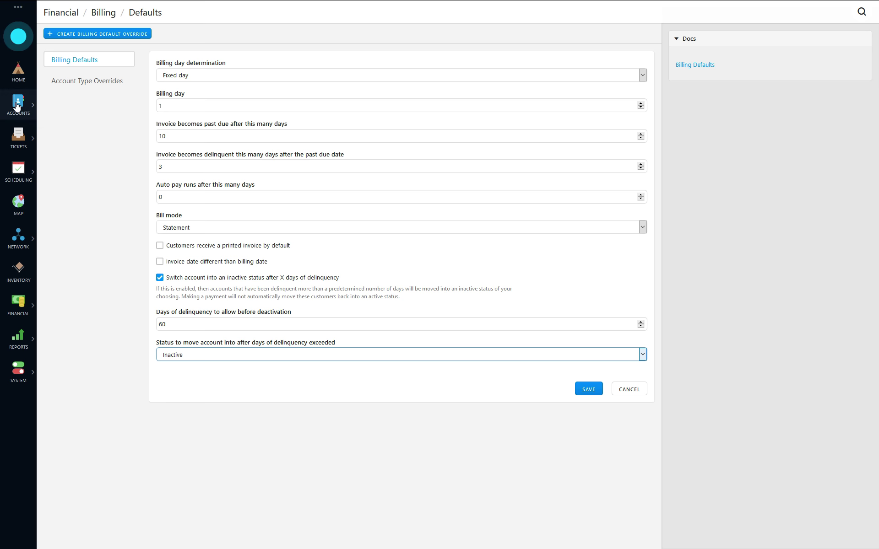
pyautogui.click(33, 106)
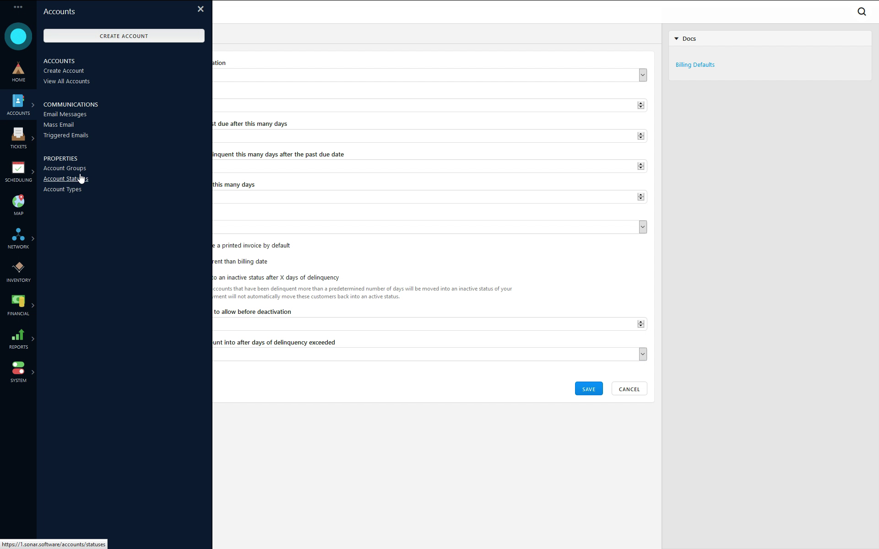
pyautogui.click(201, 11)
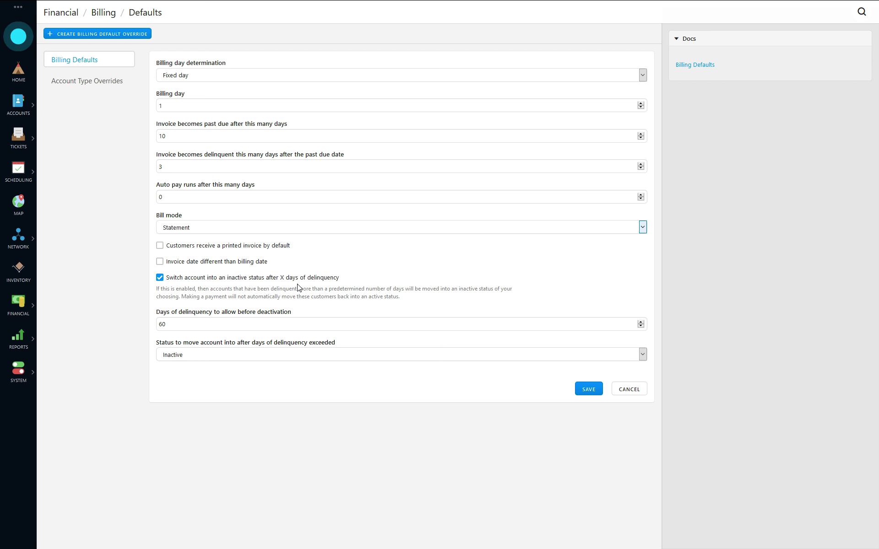
pyautogui.click(286, 278)
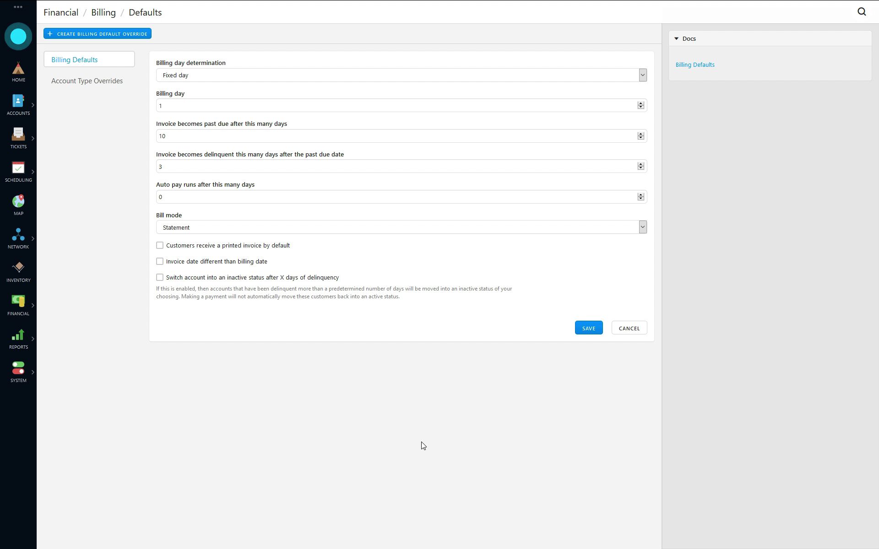
# Enable an invoice date different from the billing date and set the billing day to 15
pyautogui.click(223, 263)
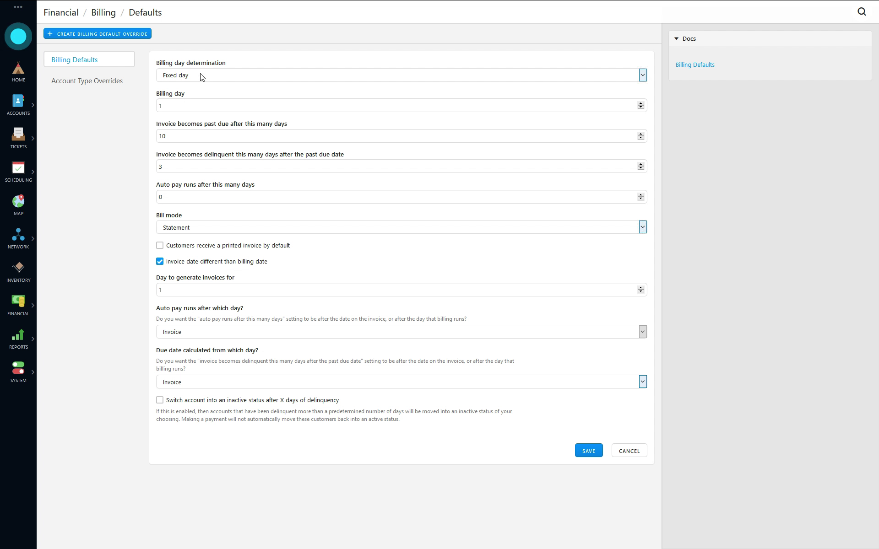
pyautogui.moveTo(204, 106); pyautogui.dragTo(135, 100)
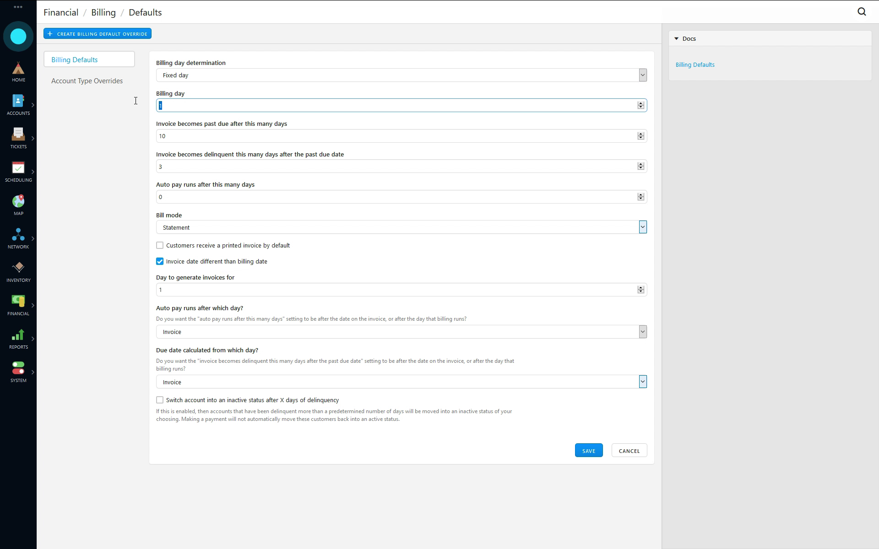
pyautogui.write('15')
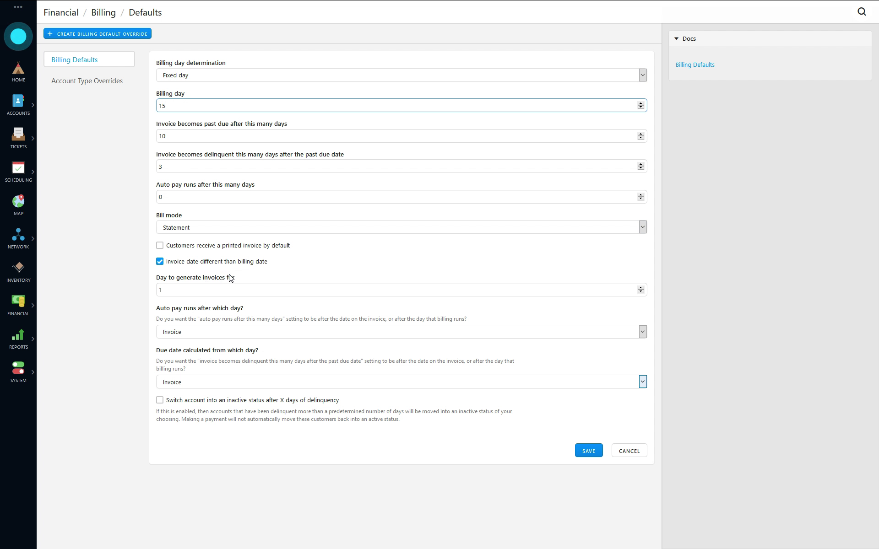
# Examine how the billing day relates to the day invoices are generated for
pyautogui.click(183, 288)
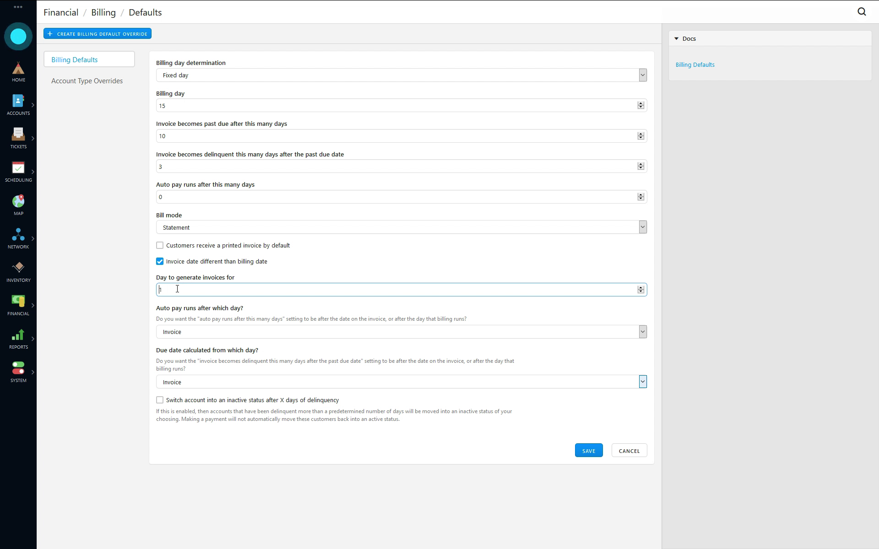
pyautogui.click(185, 108)
pyautogui.moveTo(201, 105); pyautogui.dragTo(137, 106)
pyautogui.click(178, 110)
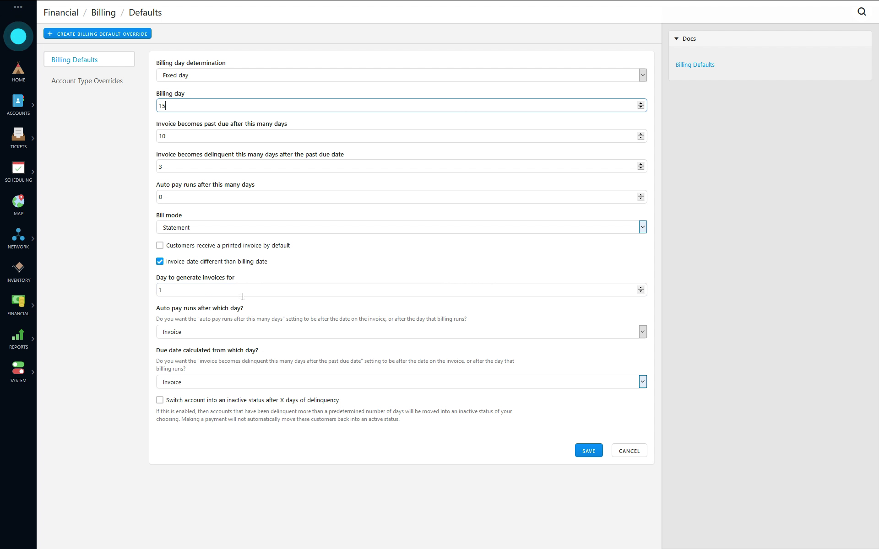
pyautogui.click(173, 291)
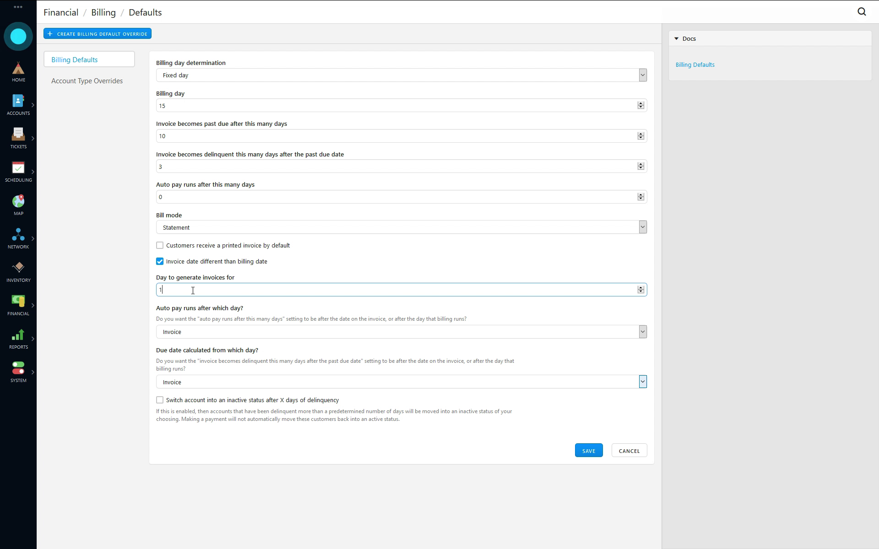
pyautogui.moveTo(171, 105); pyautogui.dragTo(146, 104)
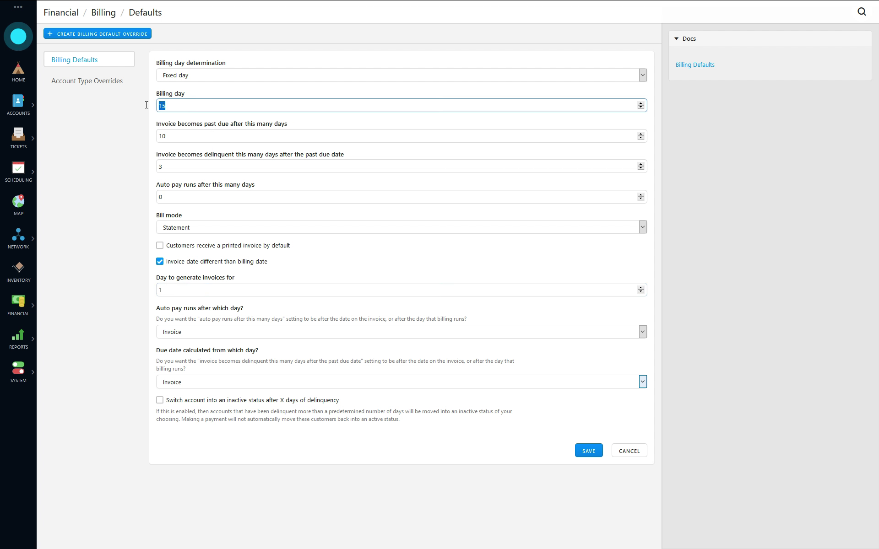
pyautogui.click(169, 293)
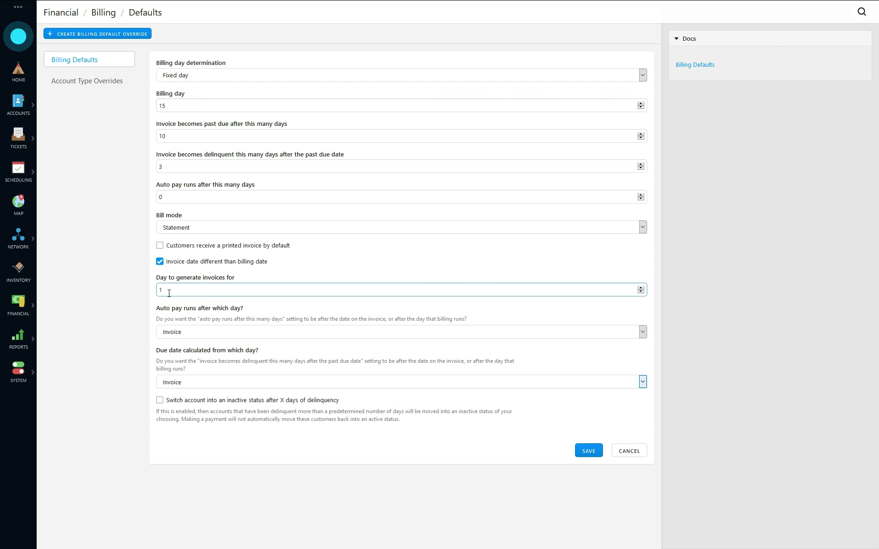
pyautogui.moveTo(171, 106); pyautogui.dragTo(150, 108)
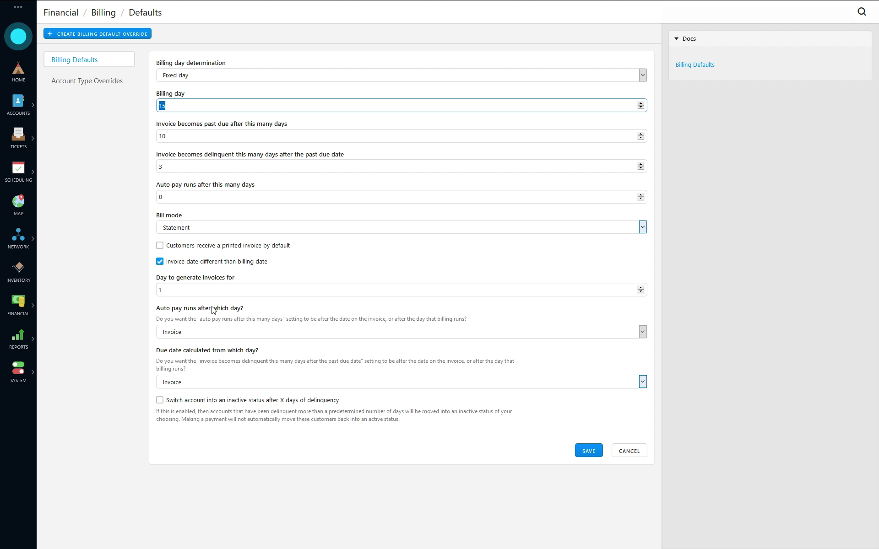
pyautogui.click(180, 292)
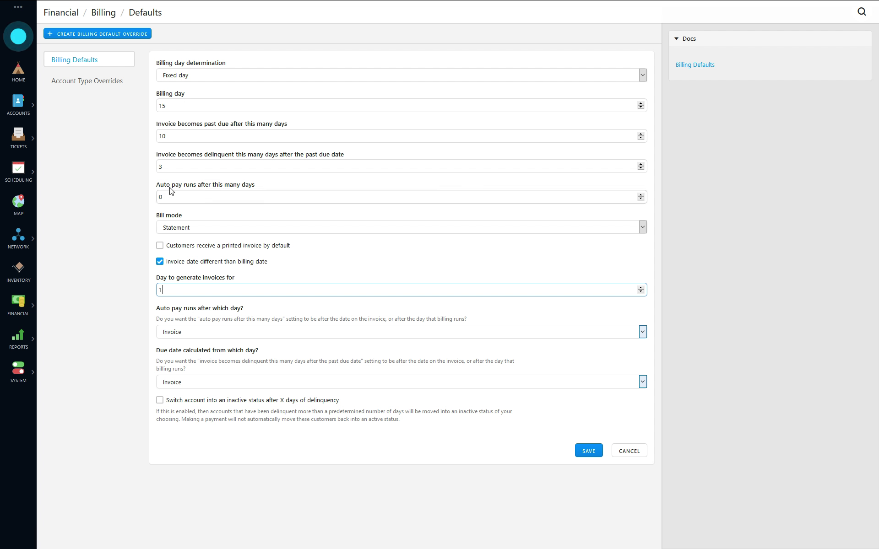
# Switch the day that auto pay runs after to Billing and back to Invoice
pyautogui.moveTo(158, 187); pyautogui.dragTo(269, 187)
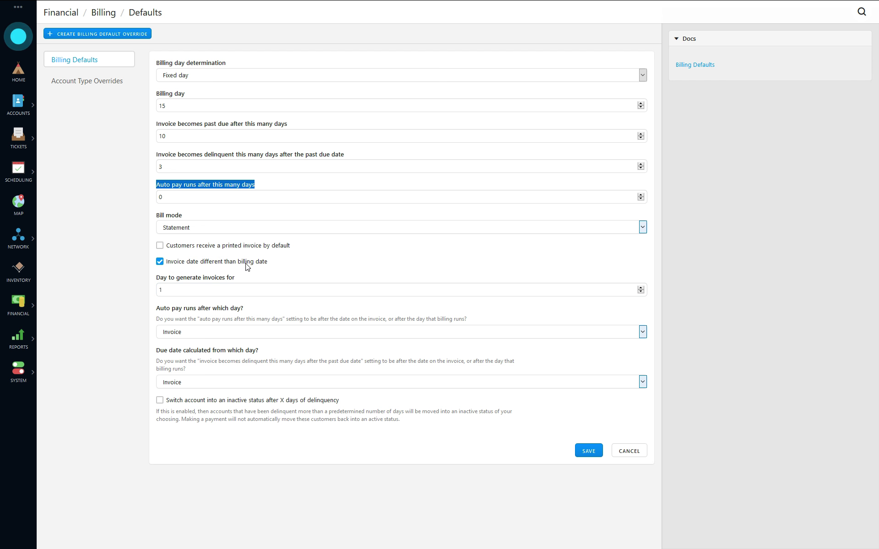
pyautogui.click(203, 184)
pyautogui.click(167, 198)
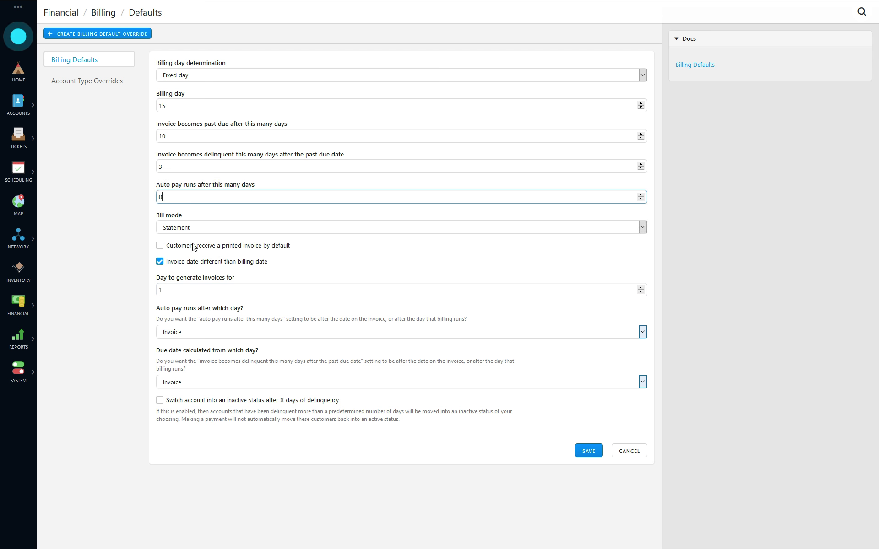
pyautogui.click(196, 336)
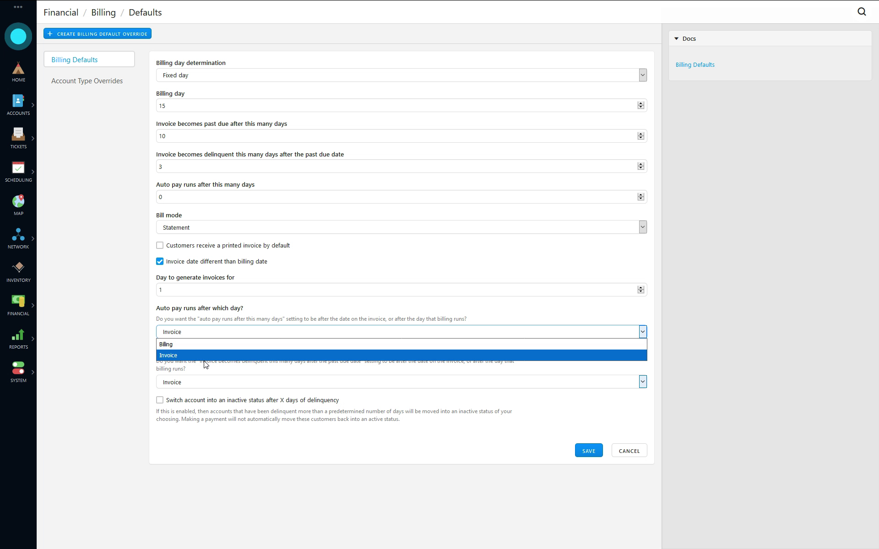
pyautogui.click(181, 344)
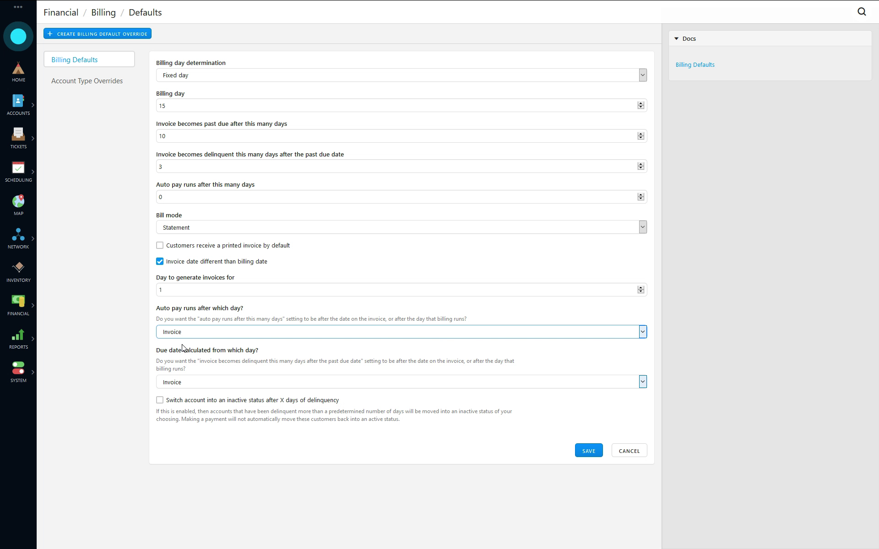
pyautogui.doubleClick(172, 107)
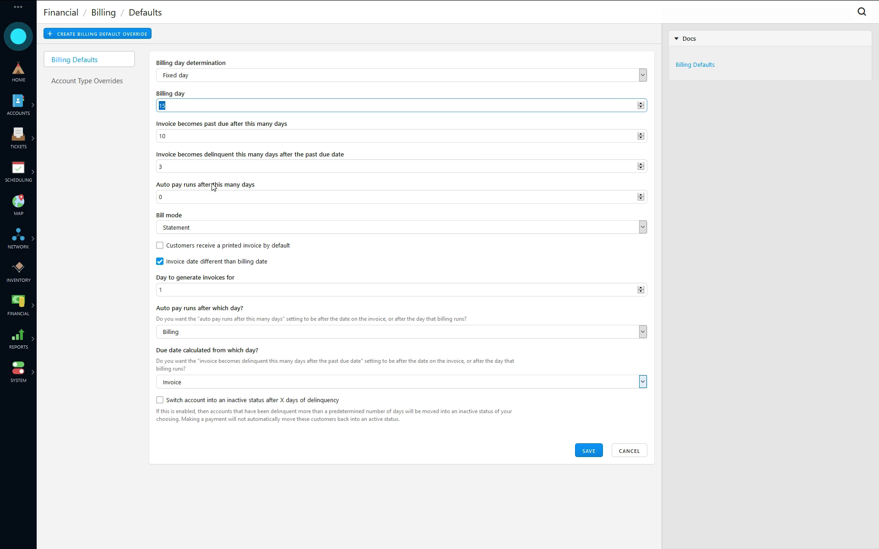
pyautogui.click(219, 334)
pyautogui.click(184, 355)
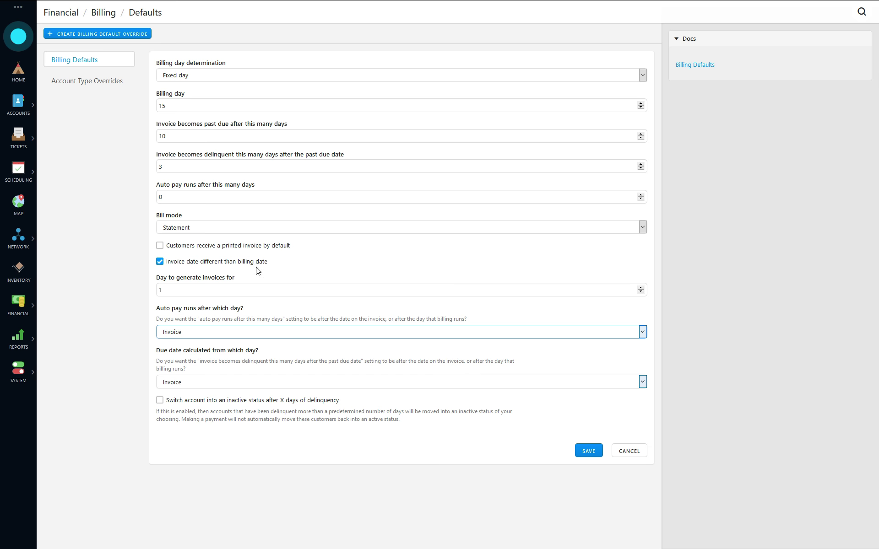
pyautogui.doubleClick(183, 195)
pyautogui.doubleClick(173, 292)
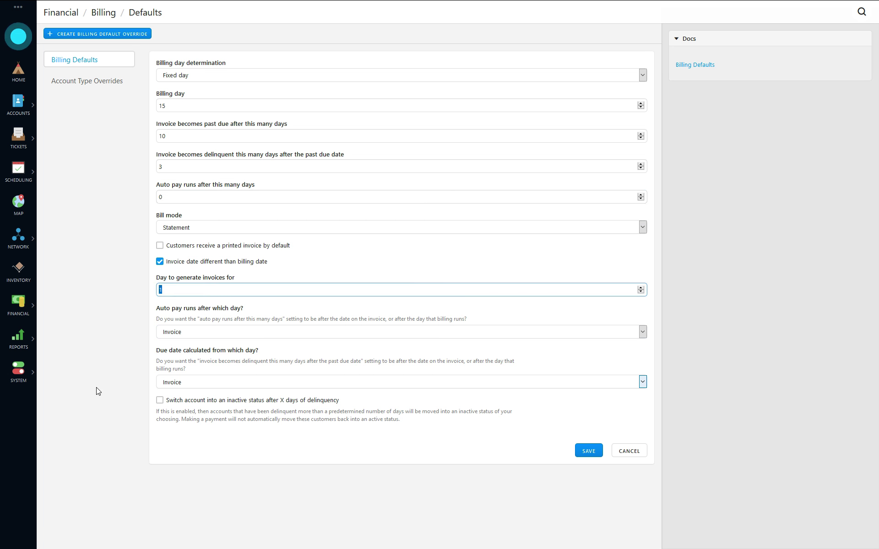
# Switch the day the due date is calculated from to Billing and back to Invoice
pyautogui.click(201, 361)
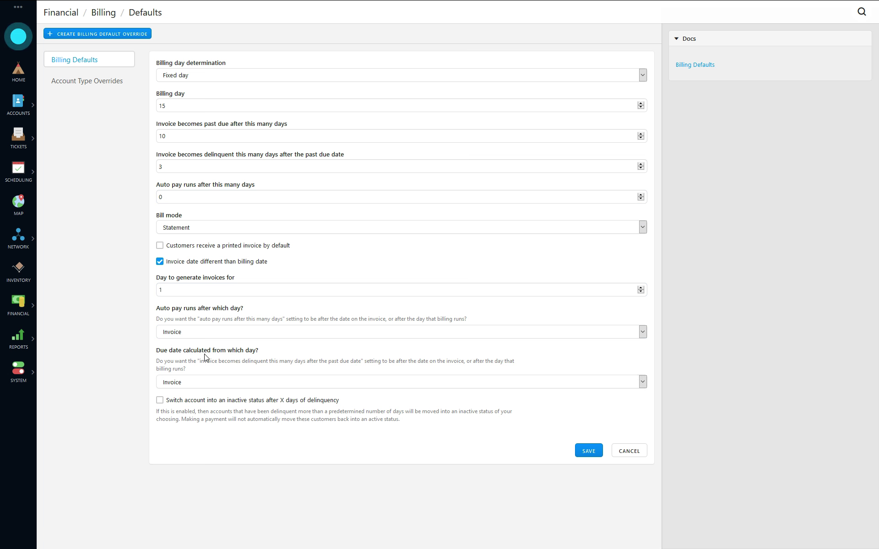
pyautogui.click(196, 386)
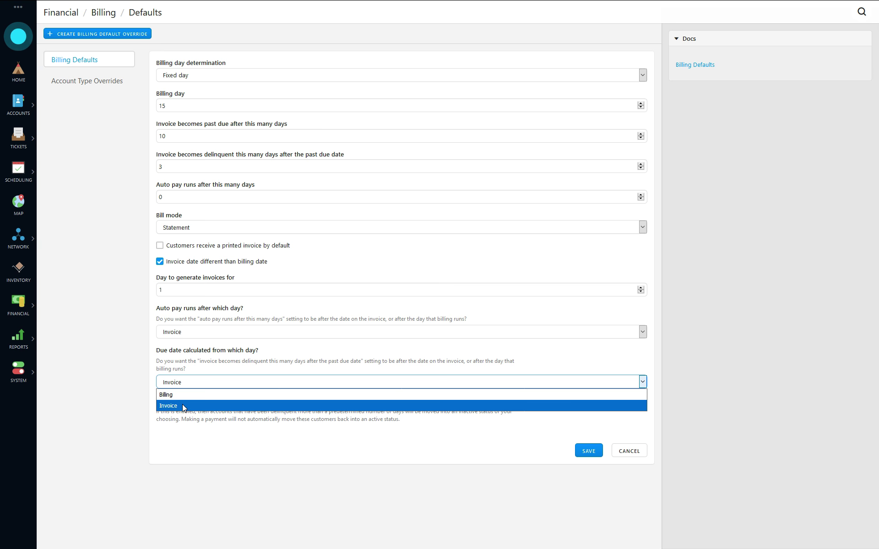
pyautogui.click(112, 200)
pyautogui.click(176, 134)
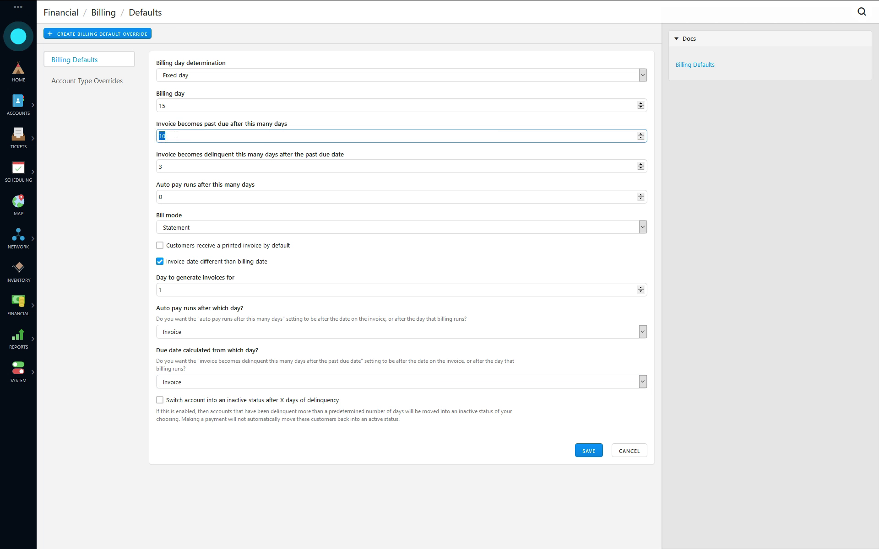
pyautogui.click(187, 141)
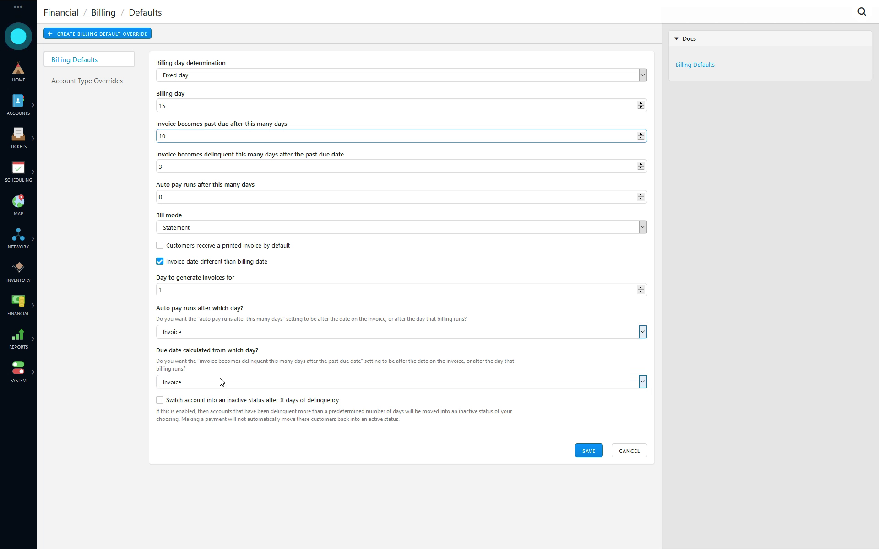
pyautogui.click(181, 383)
pyautogui.click(180, 397)
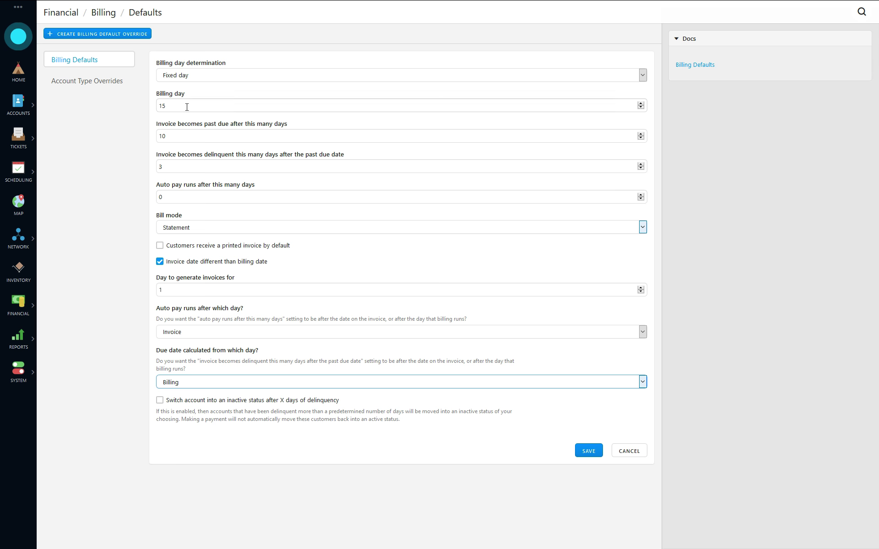
pyautogui.click(194, 385)
pyautogui.click(189, 406)
# Set the billing day to 1 and compare it with the day to generate invoices for
pyautogui.doubleClick(184, 106)
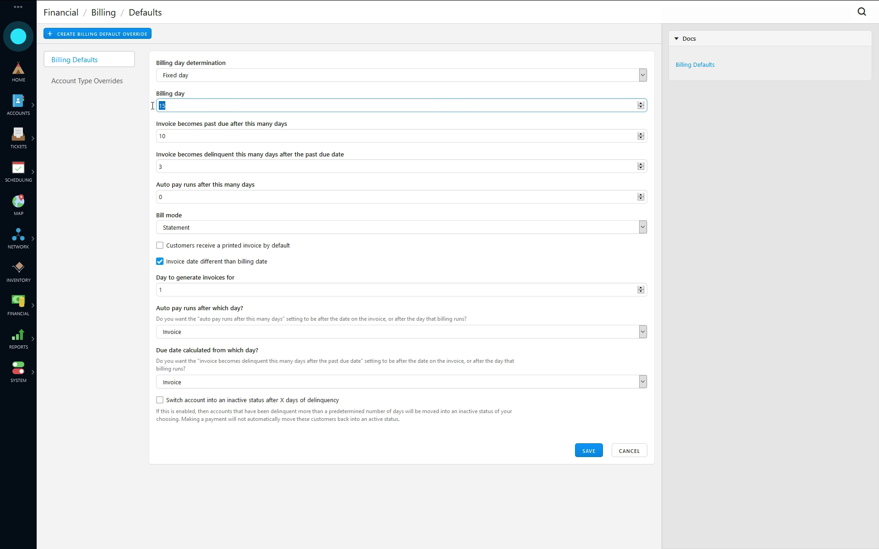
pyautogui.write('1')
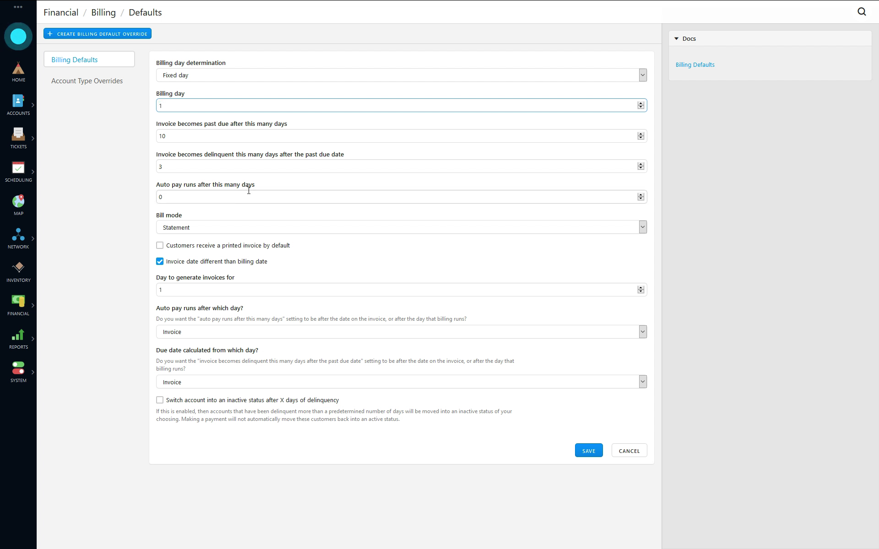
pyautogui.click(180, 293)
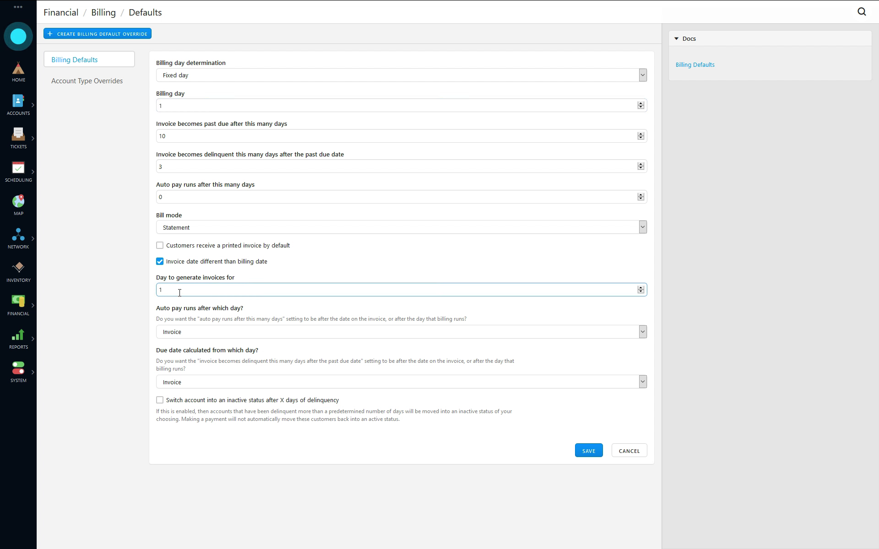
pyautogui.click(183, 106)
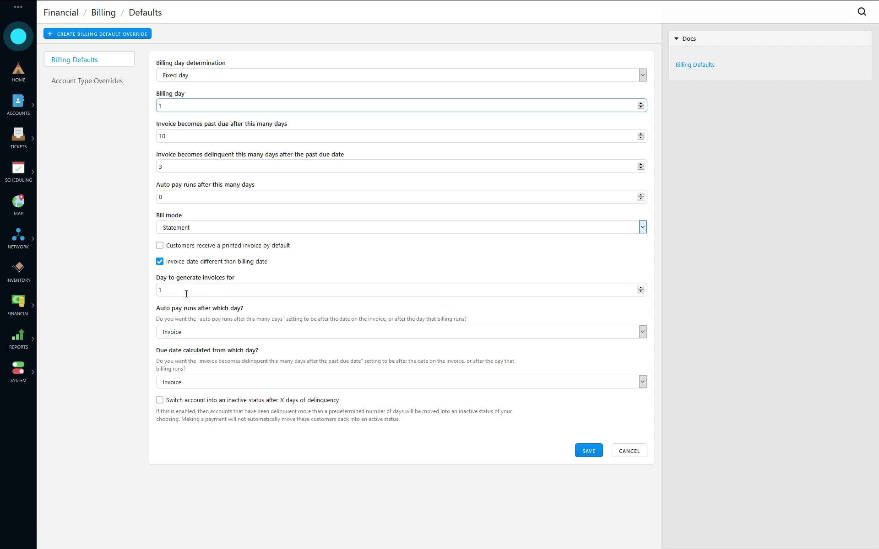
pyautogui.doubleClick(168, 104)
pyautogui.click(164, 291)
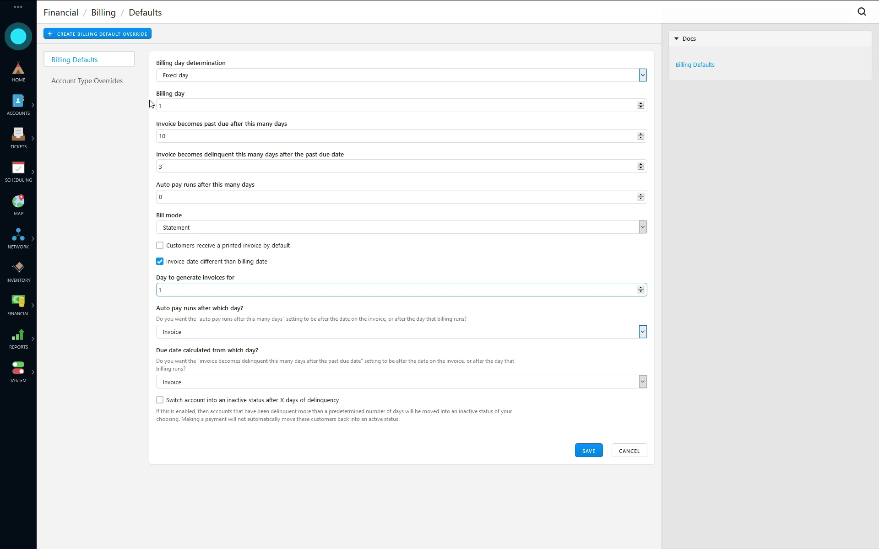
# Start a billing default override for the Commercial account type and cancel it without saving
pyautogui.click(75, 86)
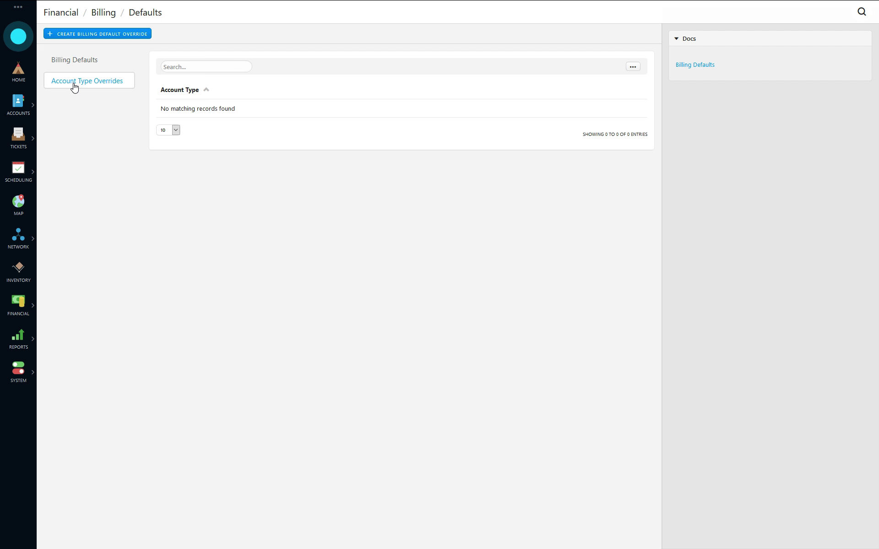
pyautogui.click(132, 36)
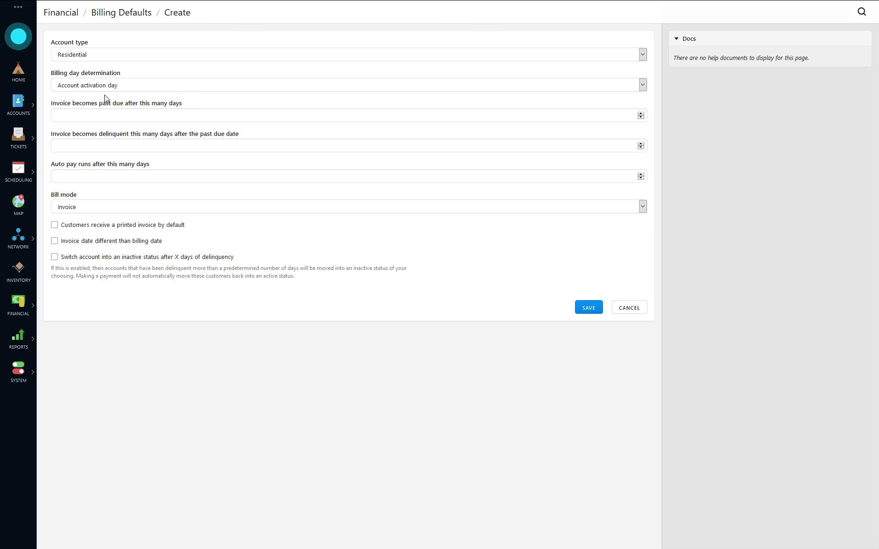
pyautogui.click(101, 55)
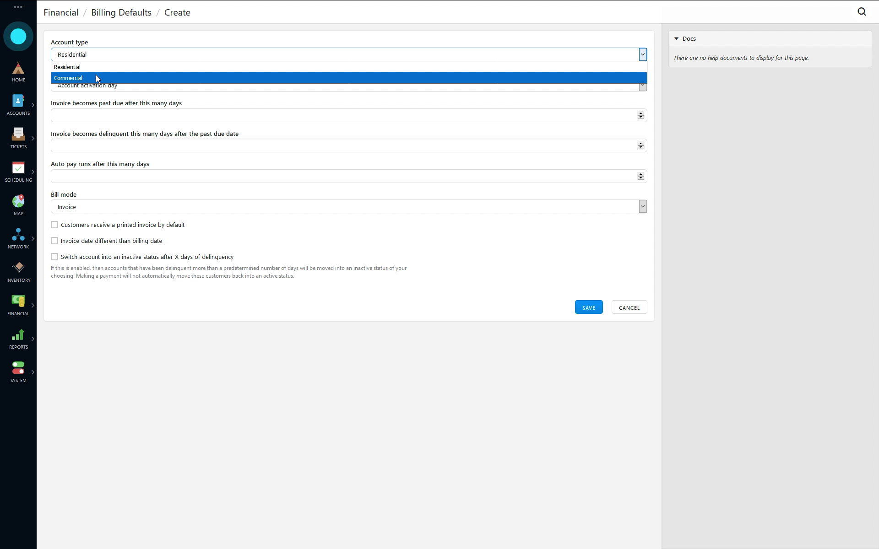
pyautogui.click(80, 79)
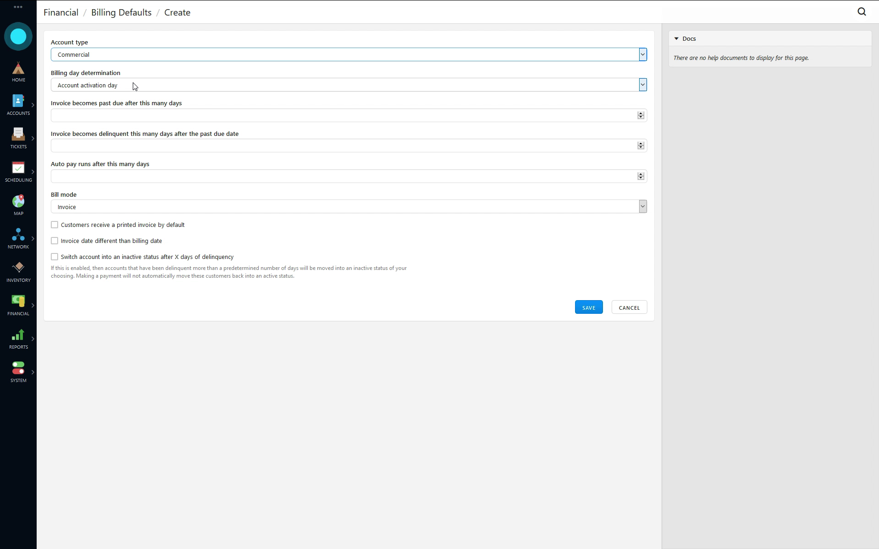
pyautogui.click(140, 115)
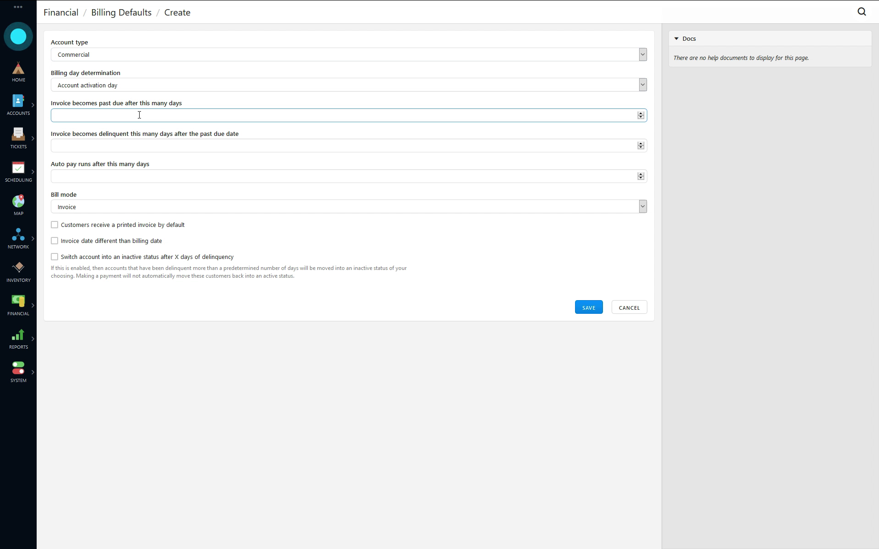
pyautogui.click(632, 316)
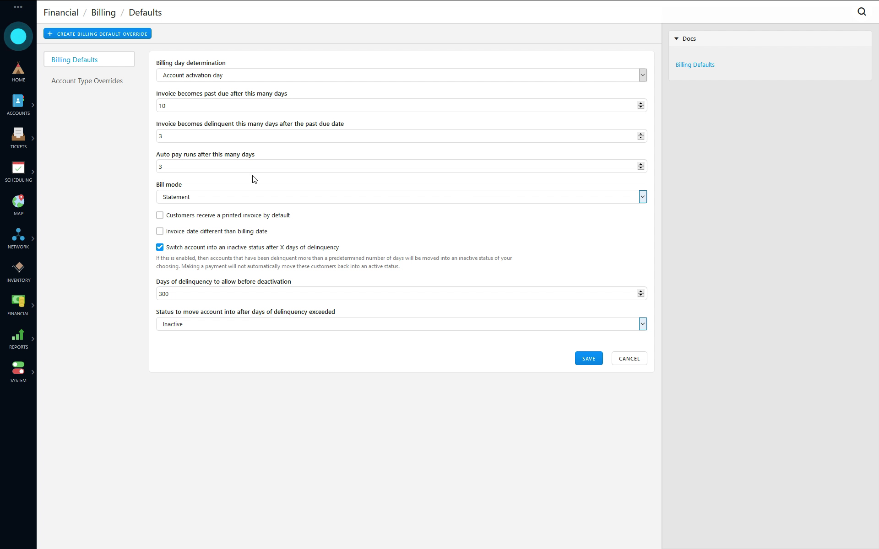
# Prepare a reset of existing billing parameters for Residential accounts, with day billing runs set to 15 and bill mode set to Statement
pyautogui.click(12, 313)
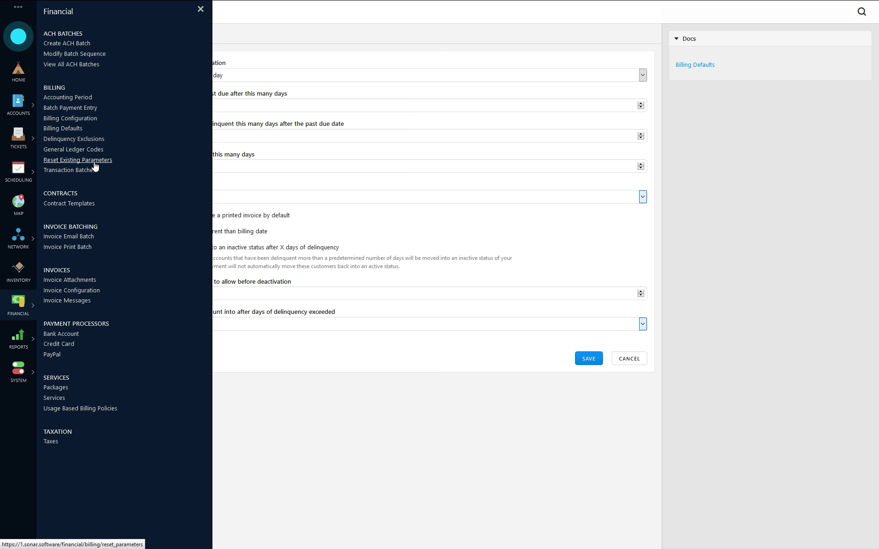
pyautogui.click(78, 160)
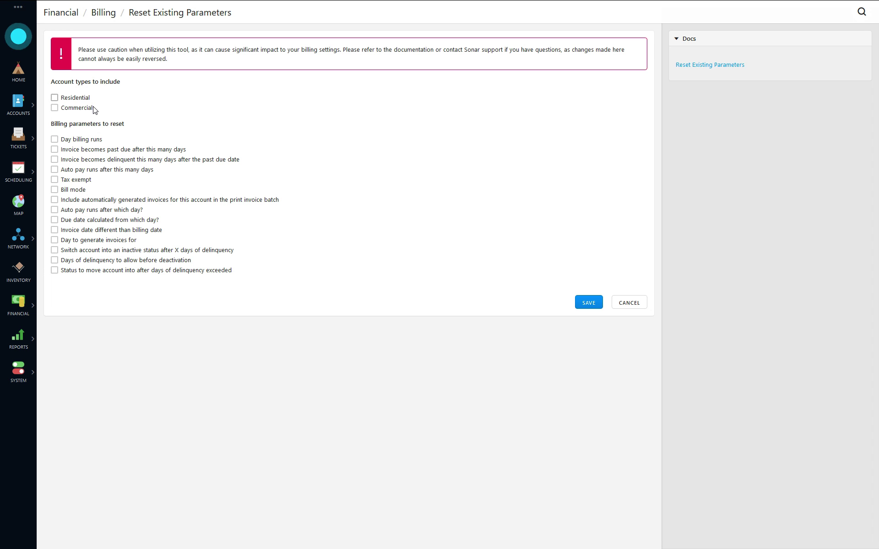
pyautogui.click(84, 99)
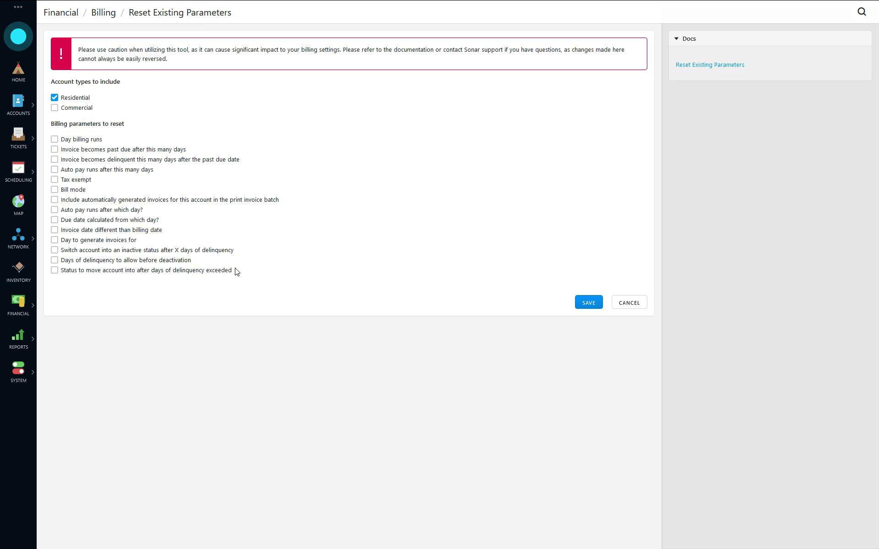
pyautogui.click(91, 141)
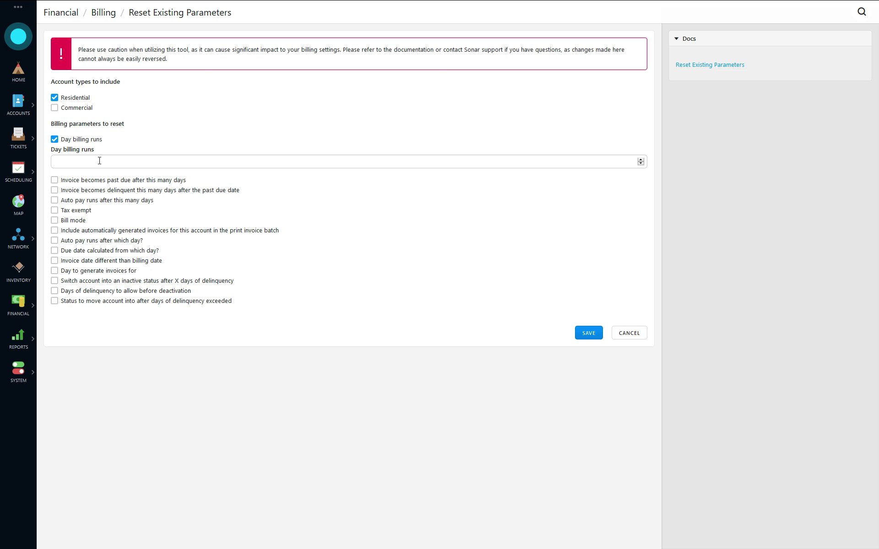
pyautogui.click(99, 161)
pyautogui.write('15')
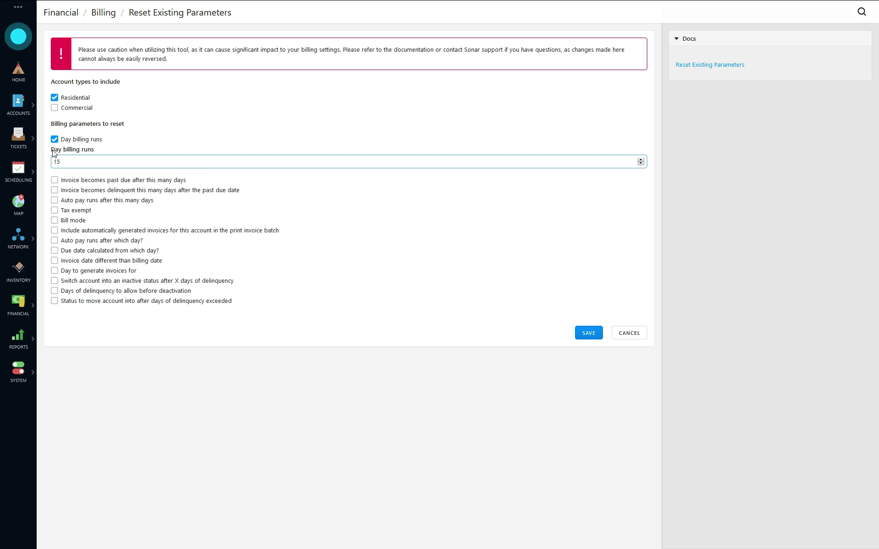
pyautogui.click(77, 221)
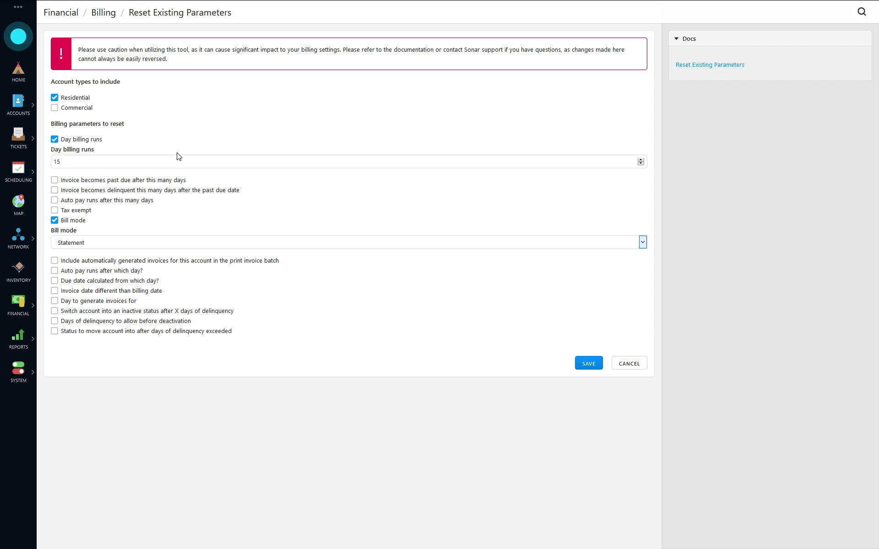